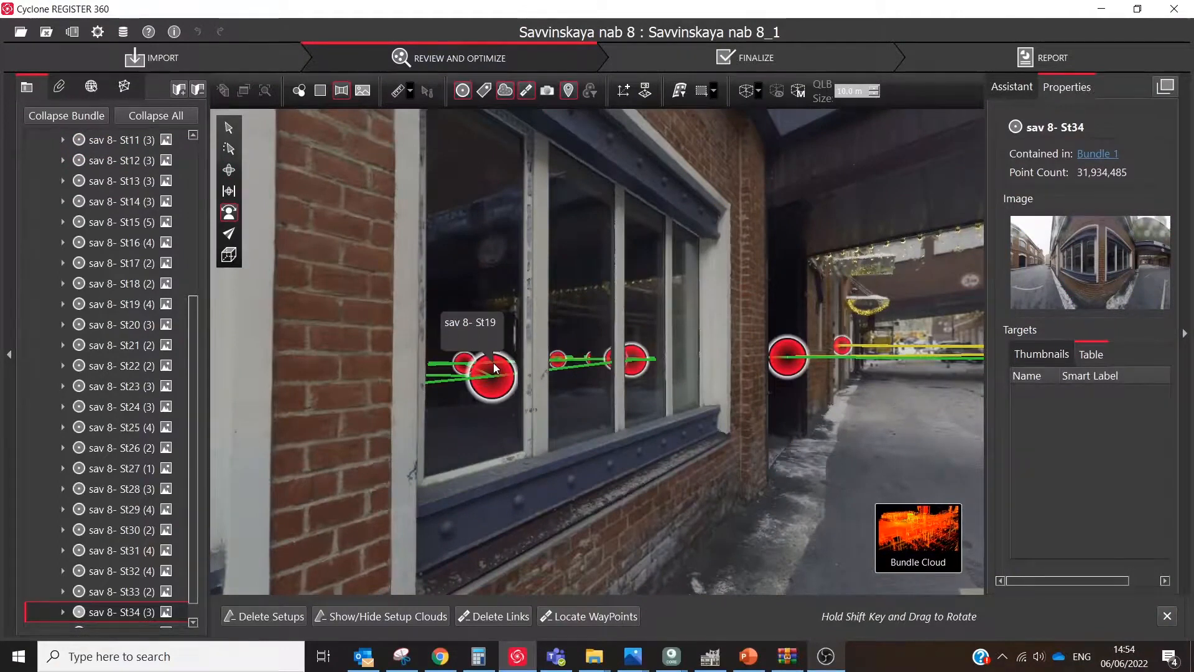
- Open the panorama of setup sav 8- St19 and raise its brightness while viewing the dark corner with the ceiling pipes
double_click(495, 365)
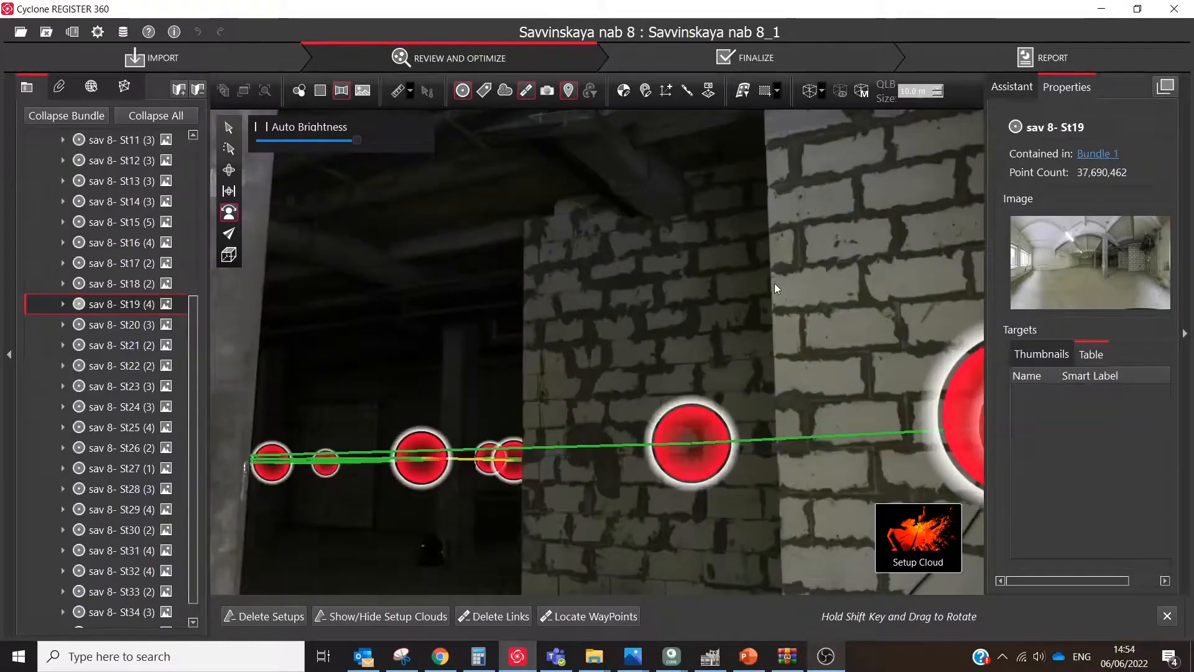
mouse_move(363, 140)
mouse_down()
mouse_move(324, 150)
mouse_move(386, 147)
mouse_move(361, 141)
mouse_move(386, 127)
mouse_move(381, 142)
mouse_up()
drag(836, 271, 298, 485)
drag(371, 140, 377, 142)
scroll(541, 348, down, 3)
scroll(541, 347, down, 5)
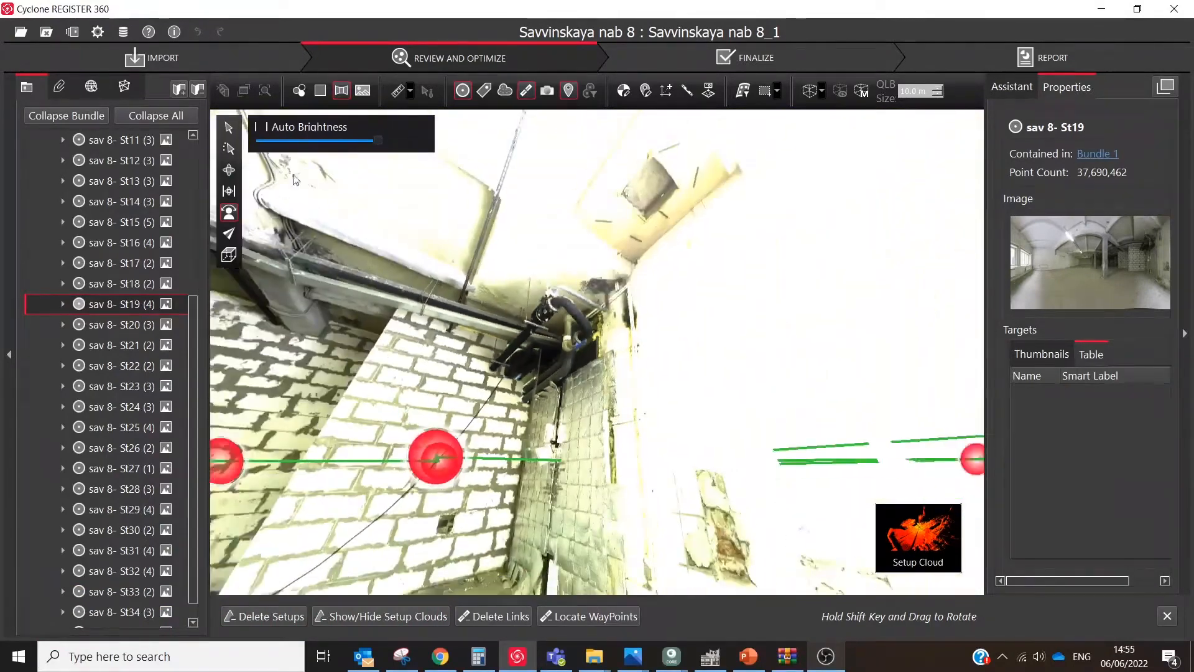
- Turn on Auto Brightness for the St19 panorama and check the room at different zoom levels
click(262, 127)
scroll(543, 347, up, 8)
scroll(540, 345, down, 8)
drag(535, 386, 581, 402)
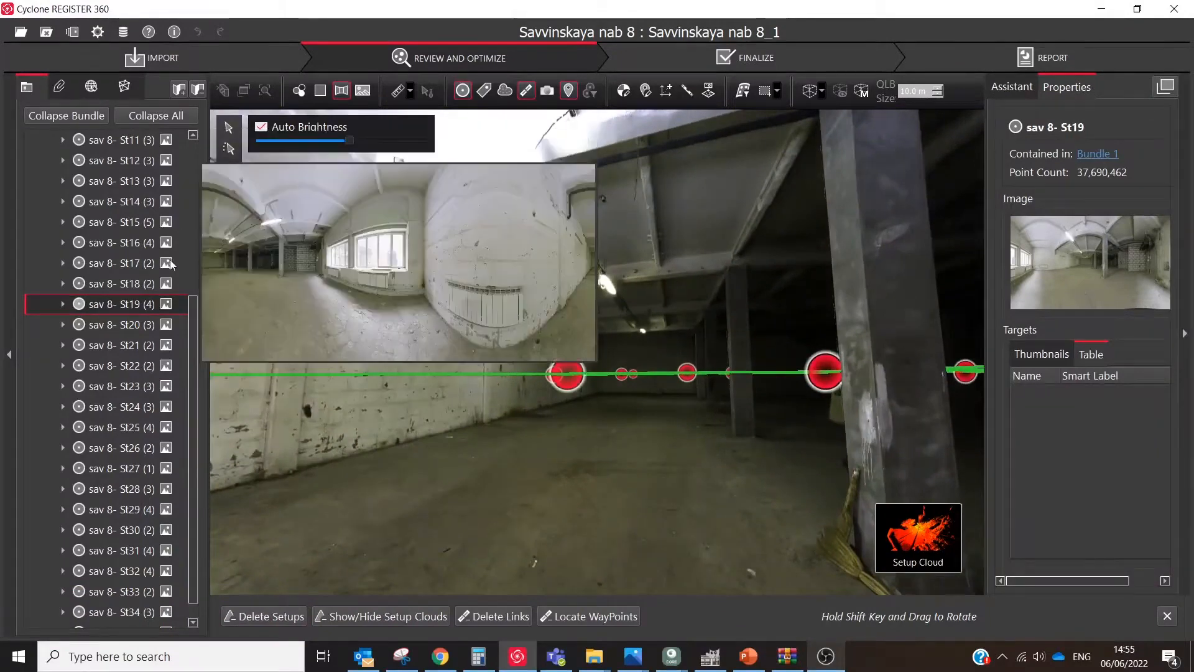
- Open the HDR image of setup sav 8- St19 for editing and choose the Durand tone mapping preset with Contrast 4
right_click(141, 304)
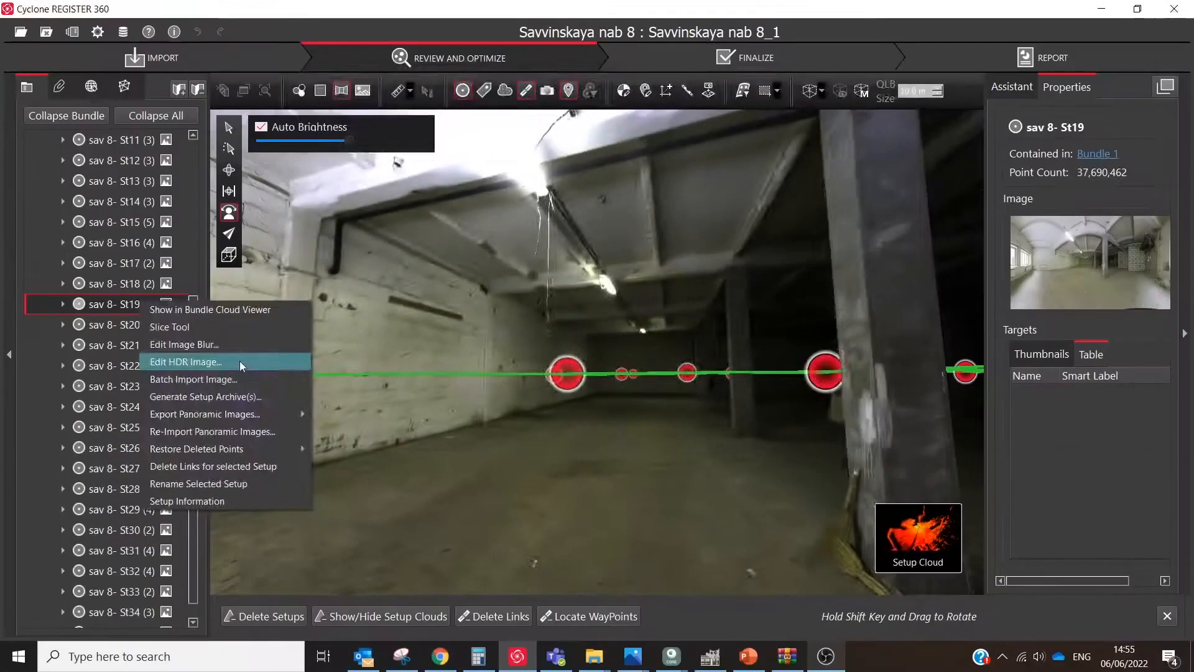
click(365, 260)
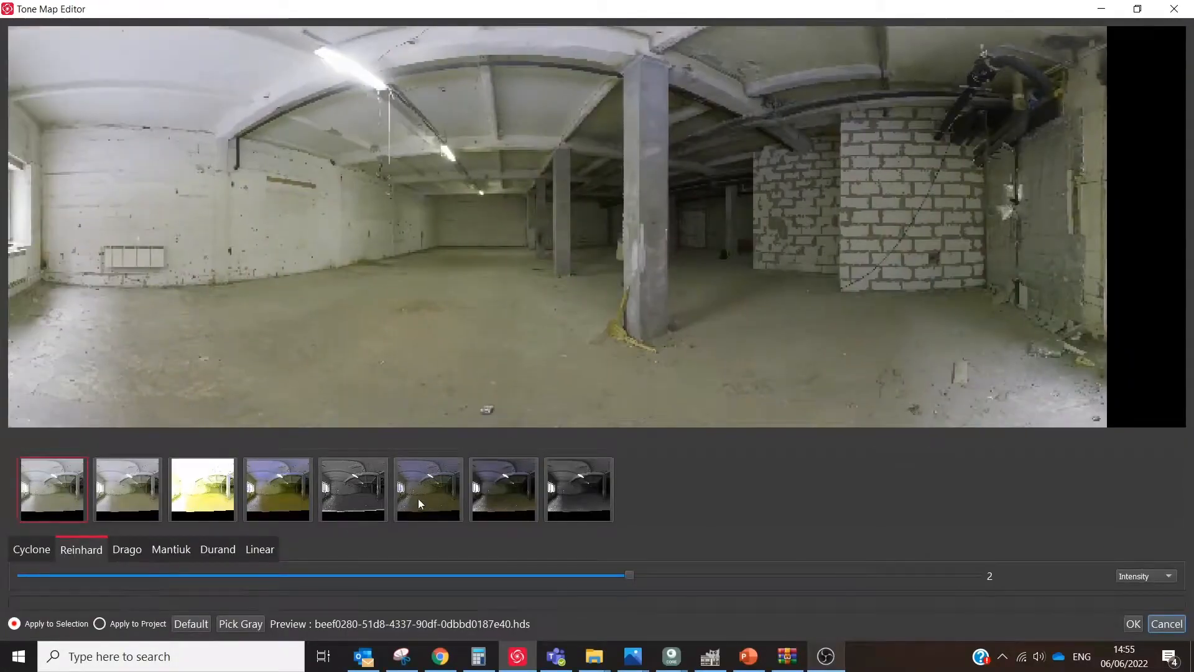
click(426, 494)
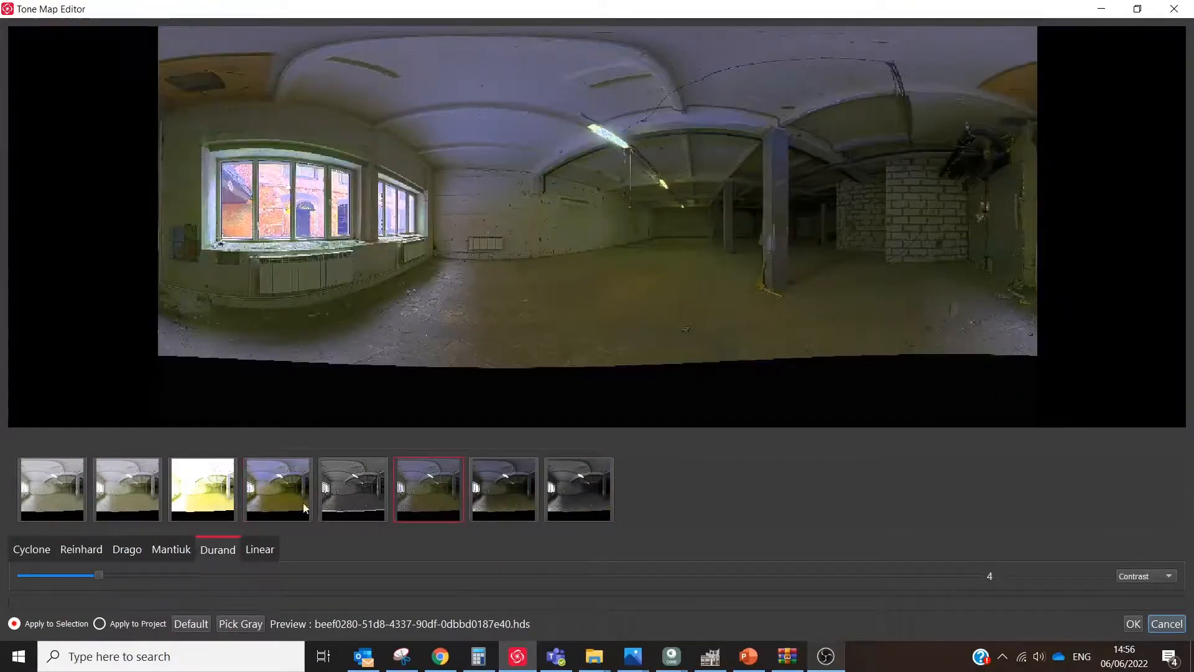
click(146, 498)
click(430, 492)
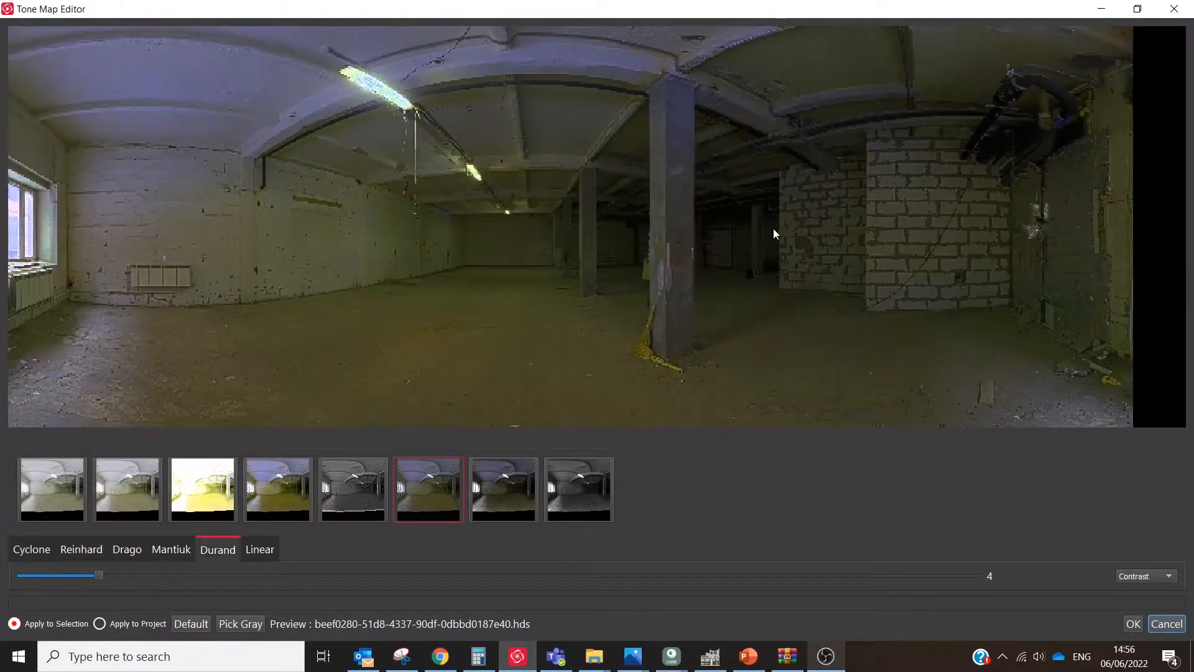
- Pick the concrete column as the gray reference and slightly lower the Durand Contrast
click(254, 625)
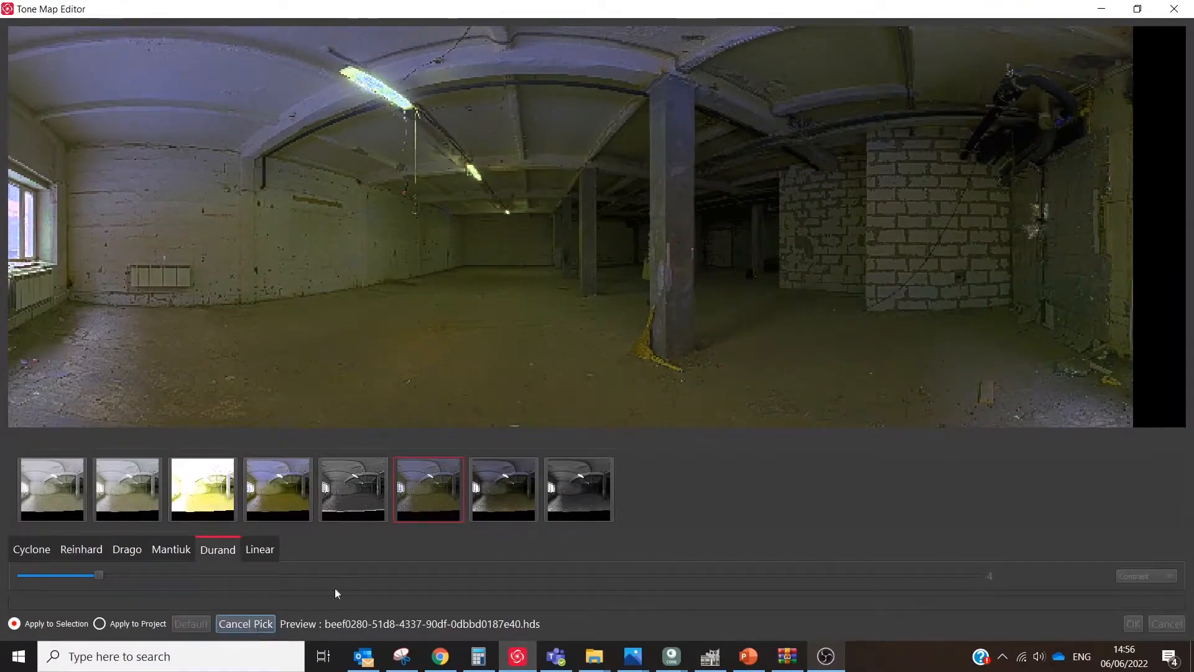
click(686, 211)
mouse_move(95, 577)
mouse_down()
mouse_move(120, 576)
mouse_move(88, 575)
mouse_up()
- Reduce the Saturation of the Durand tone mapping and raise two further tone mapping parameters
click(1147, 576)
click(1128, 550)
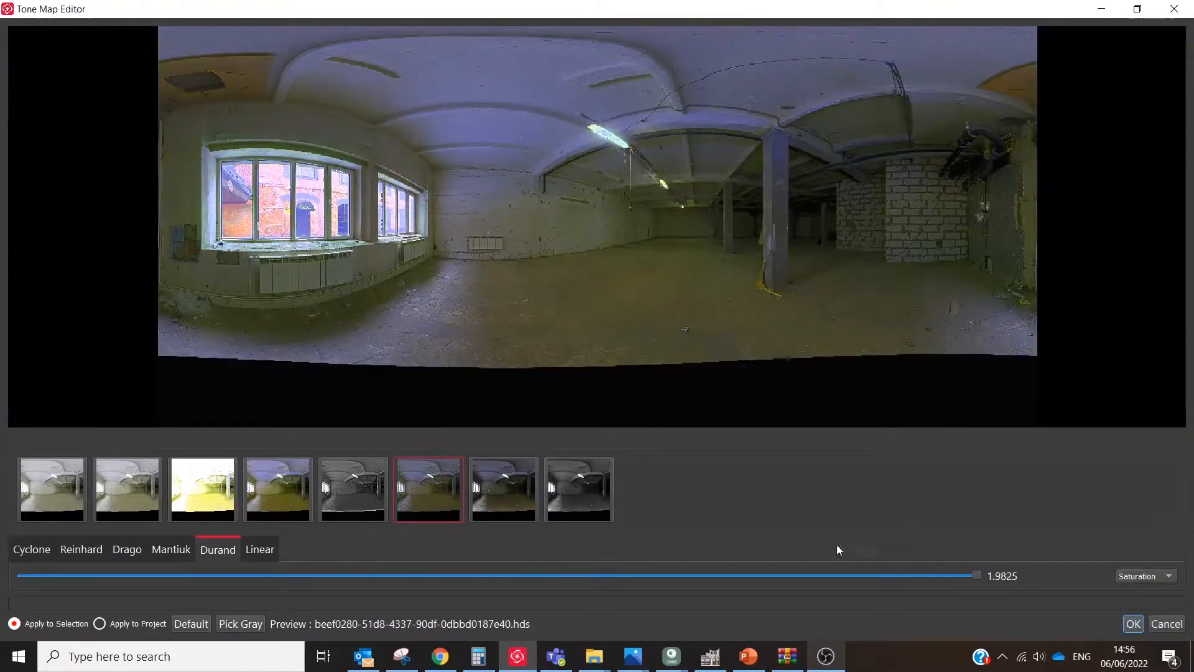
drag(980, 582, 812, 588)
click(1146, 576)
click(1148, 561)
drag(117, 577, 169, 576)
click(1150, 577)
click(1150, 576)
drag(22, 576, 109, 581)
- Balance the color channel gains of the HDR image, setting Green Gain to 0.982
click(1144, 577)
click(1134, 589)
mouse_move(186, 577)
mouse_down()
mouse_move(224, 583)
mouse_move(171, 587)
mouse_move(203, 588)
mouse_up()
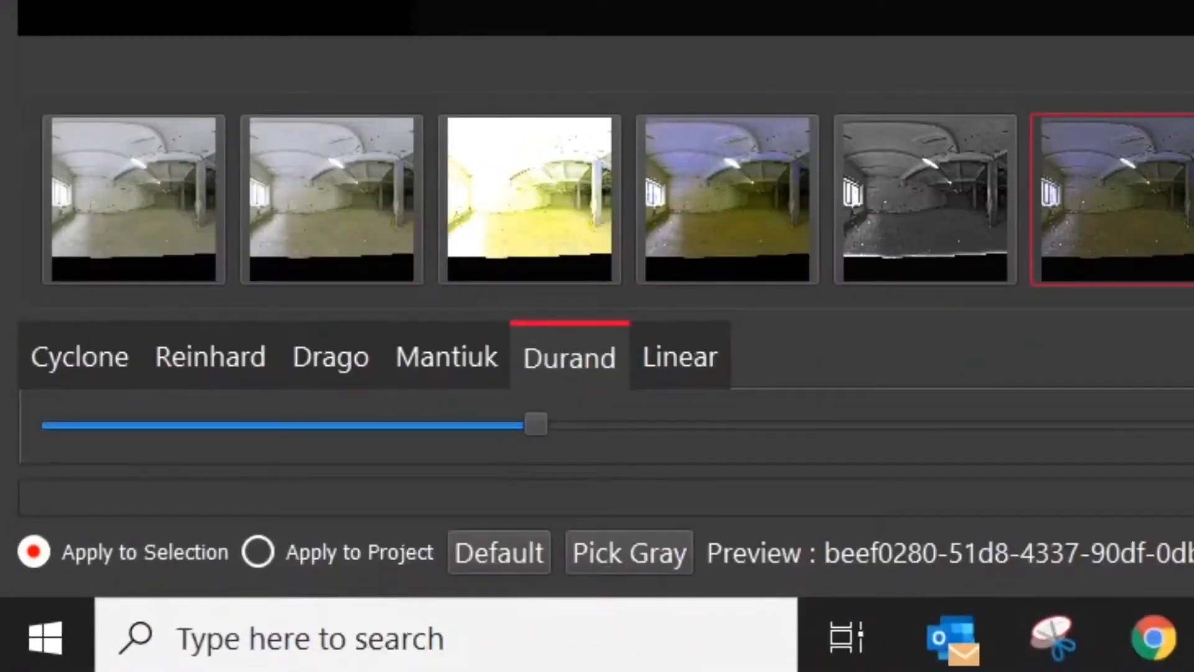
drag(535, 425, 547, 421)
drag(448, 425, 502, 430)
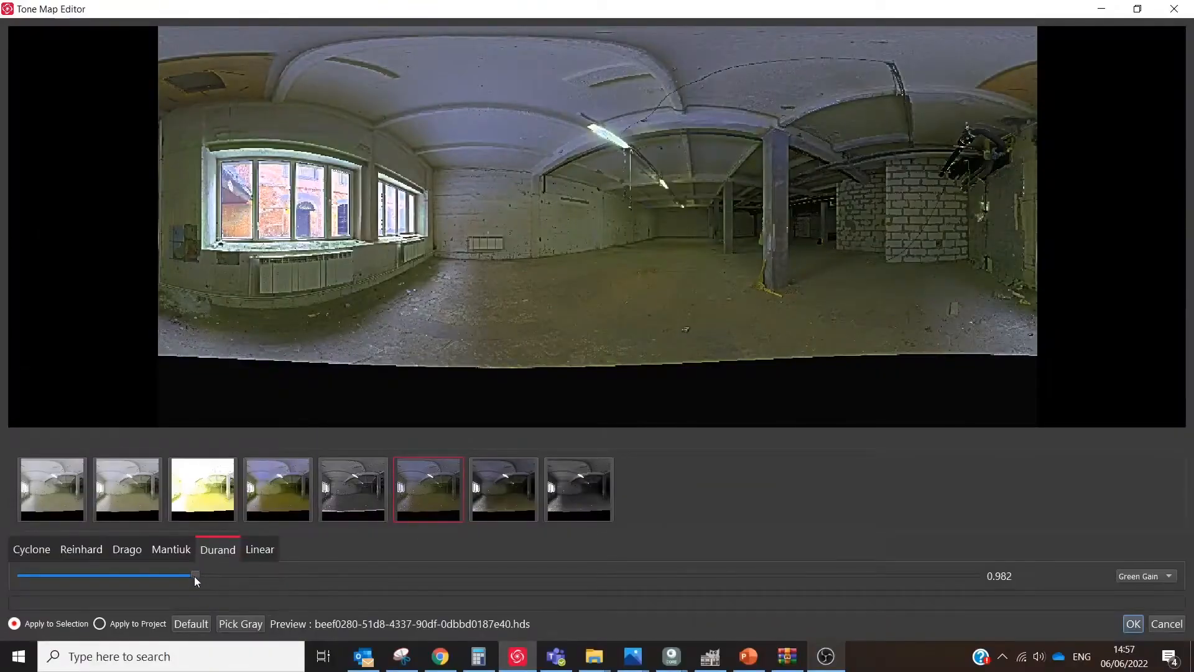
click(1151, 578)
click(1140, 597)
drag(185, 574, 175, 580)
- Set the Brightness to 0.114 and lower the Cutoff to complete the tone mapping of setup St19
click(1145, 576)
click(1140, 592)
drag(426, 576, 689, 541)
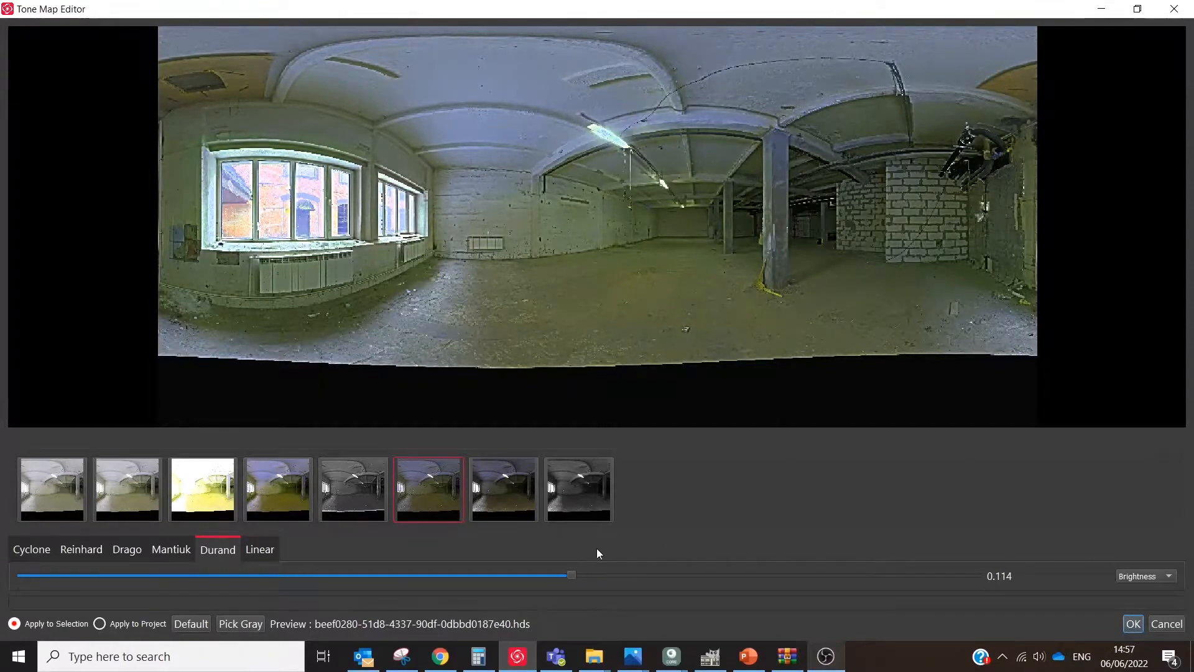
click(1144, 576)
click(1141, 592)
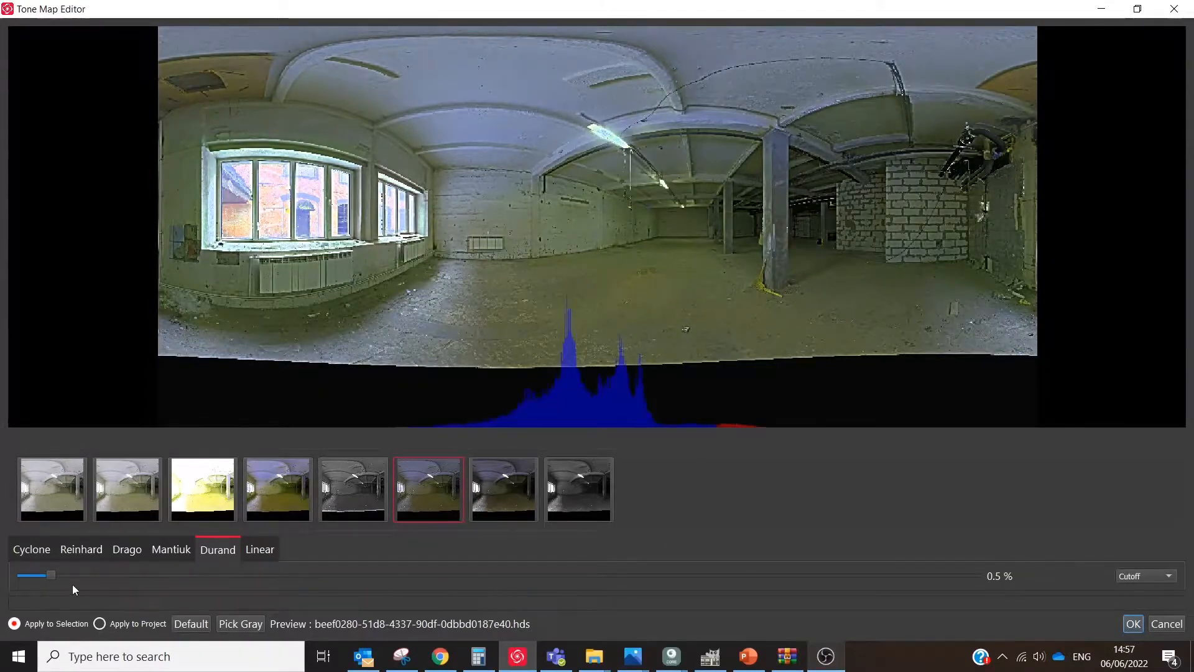
drag(100, 579, 22, 581)
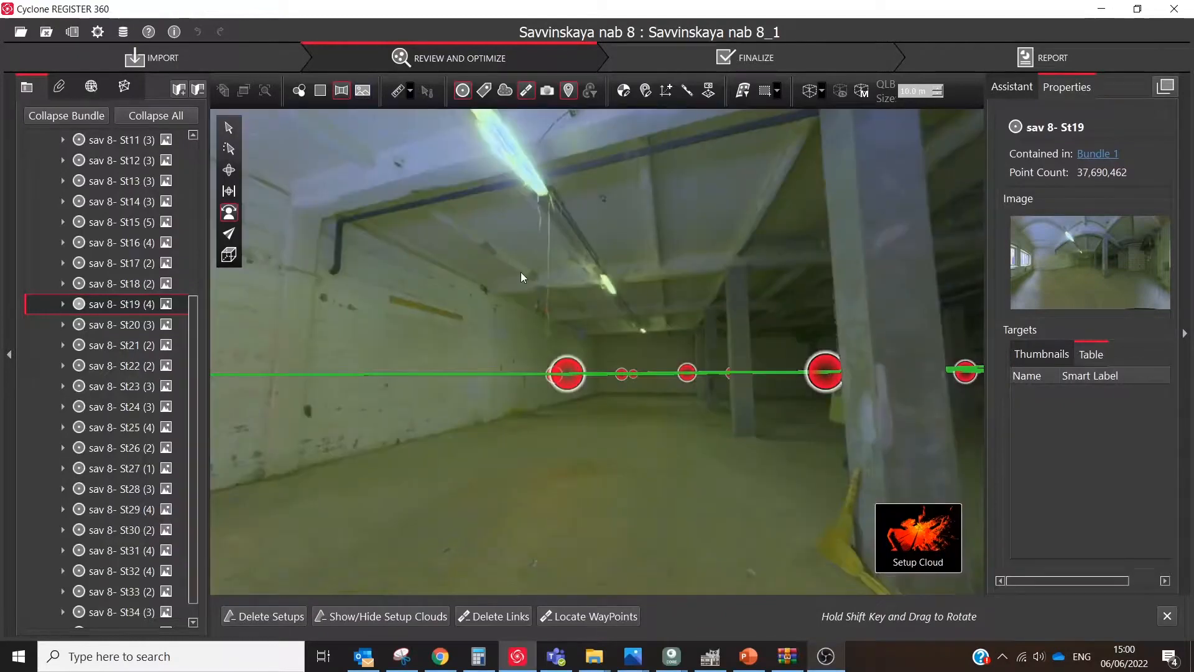
- Inspect the pillars, block wall and ceiling pipes in the tone-mapped St19 panorama
drag(818, 258, 410, 270)
drag(625, 181, 539, 189)
drag(589, 306, 557, 261)
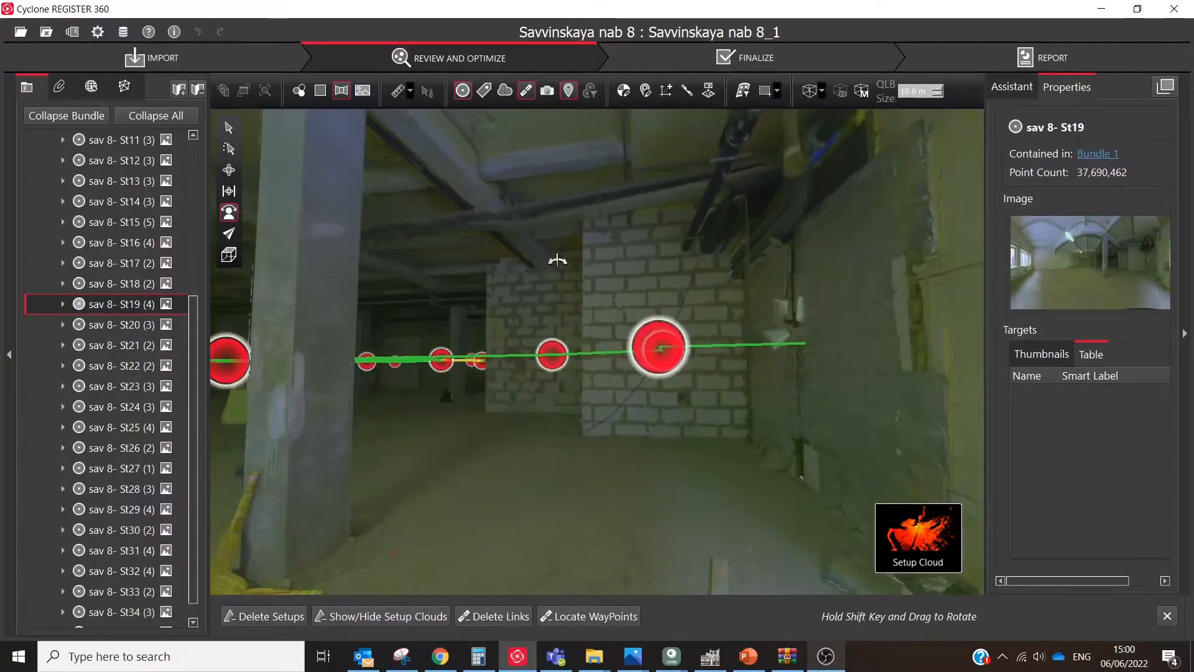
scroll(779, 196, up, 5)
drag(782, 199, 940, 59)
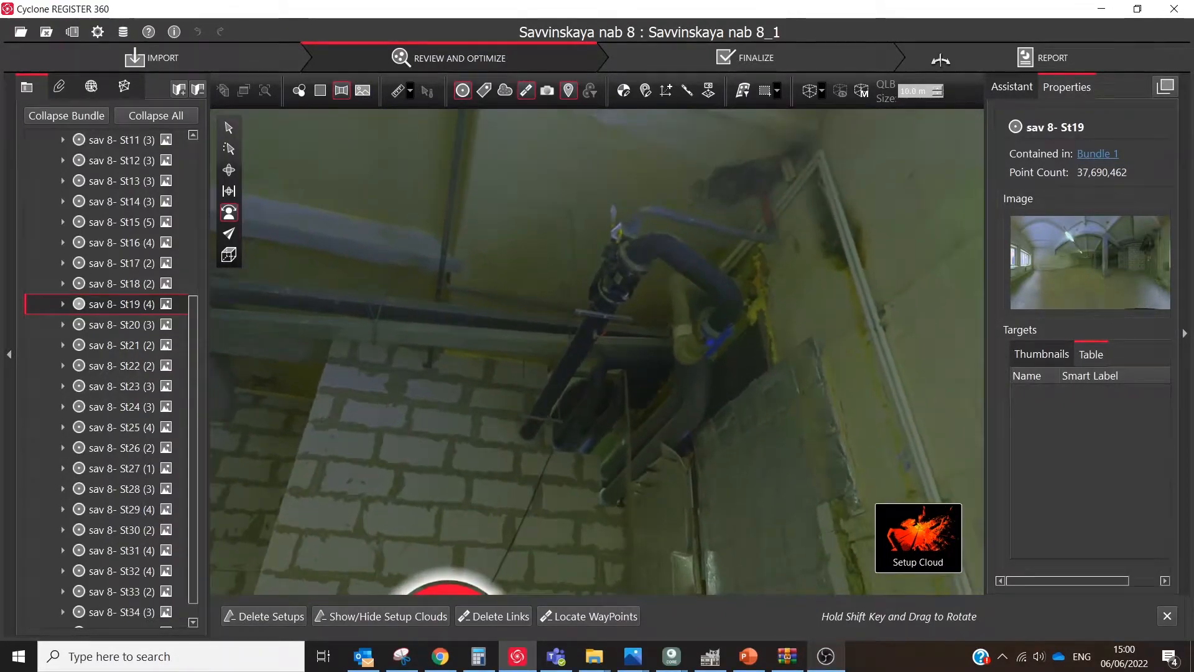
- In Photos, examine the pipes and the whole room in the brightened panorama and check the neighbouring image
mouse_move(171, 288)
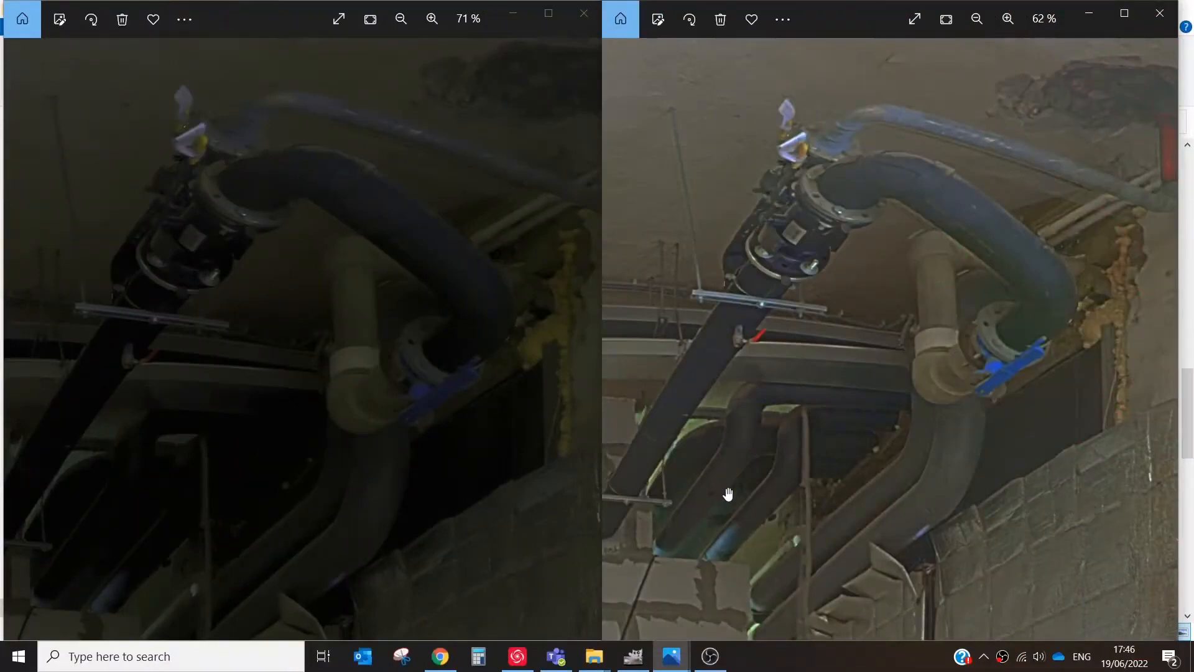
drag(807, 338, 973, 260)
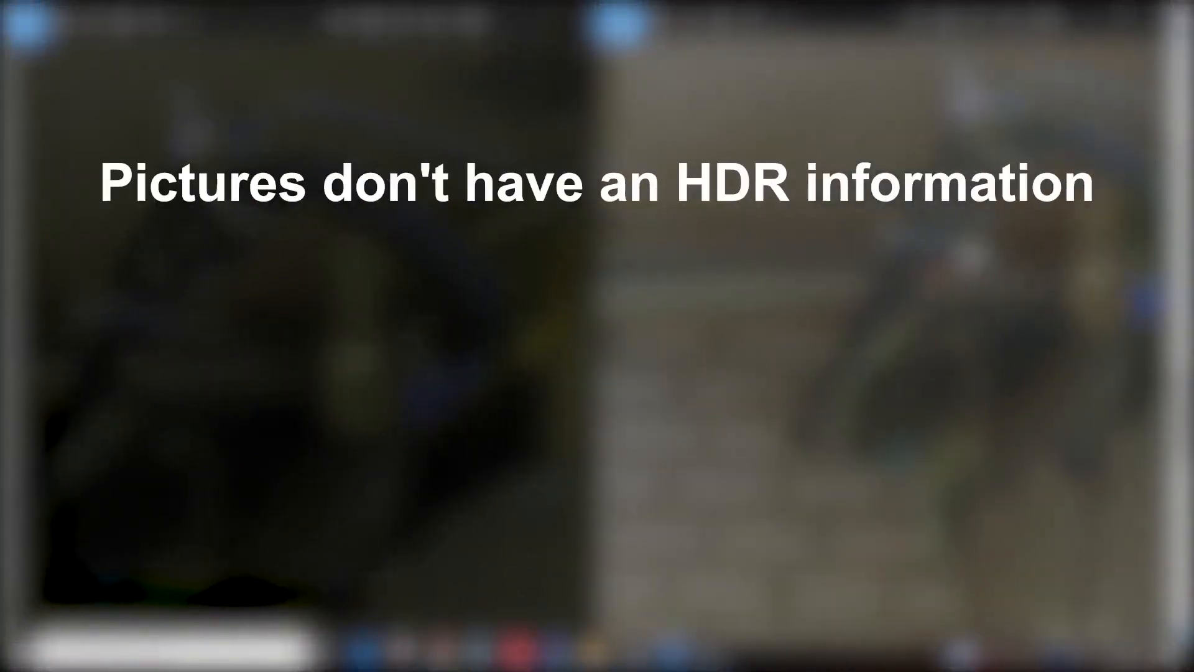
drag(820, 278, 1054, 233)
drag(798, 361, 986, 283)
scroll(896, 318, down, 4)
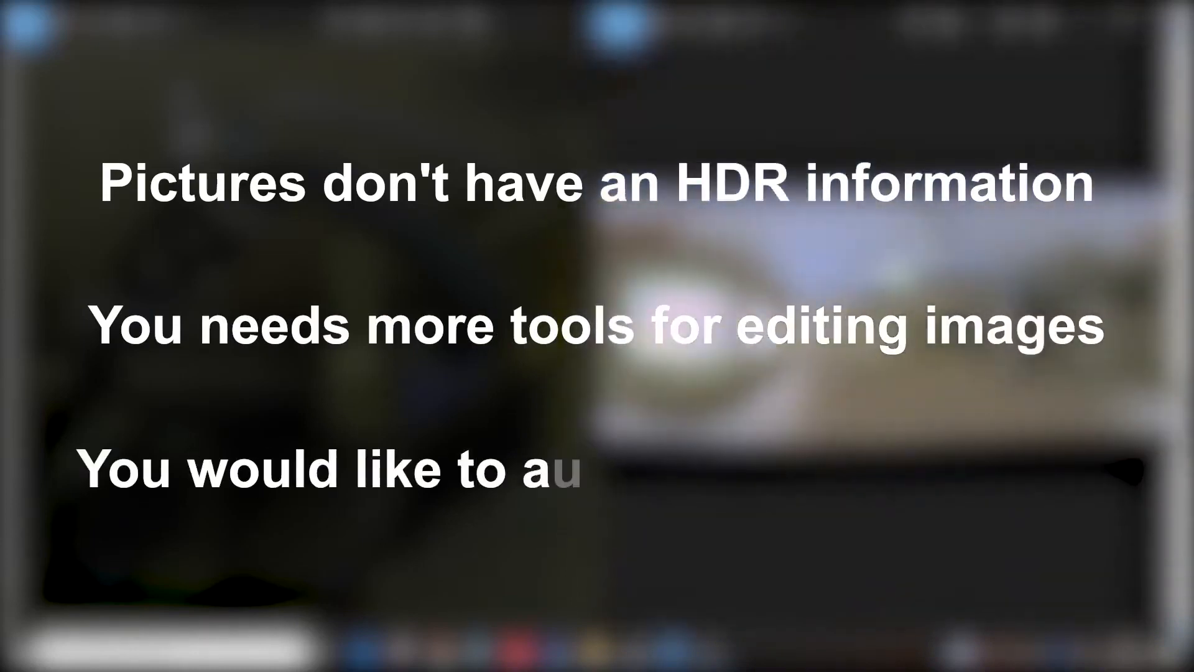
key(Right)
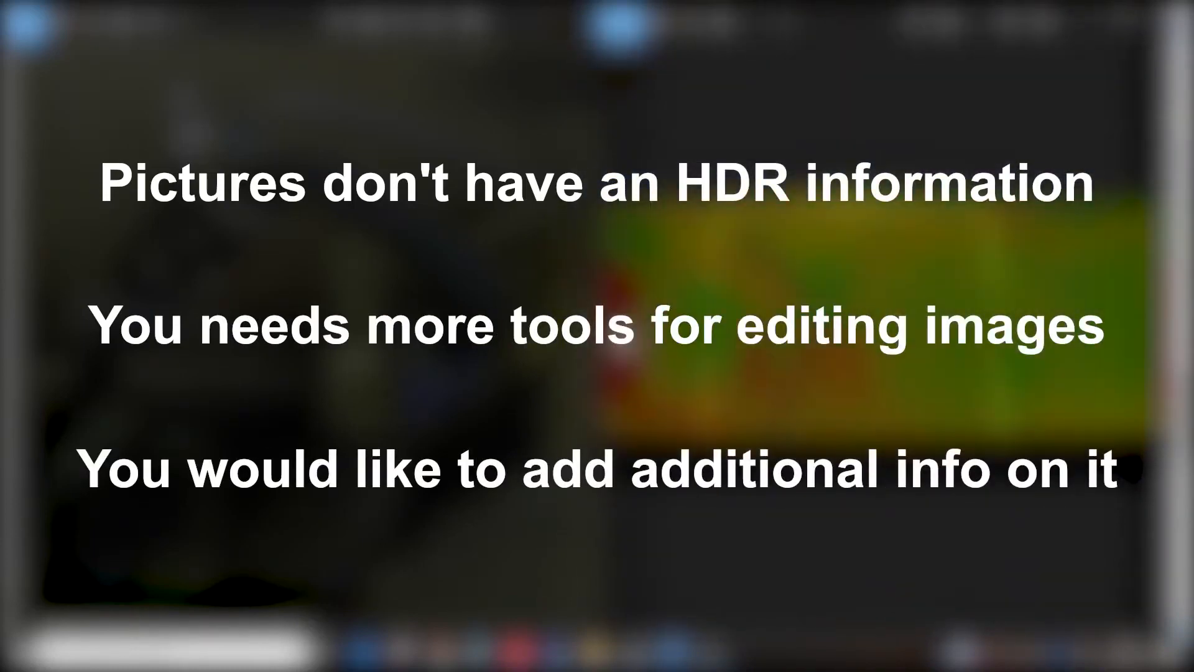
key(Left)
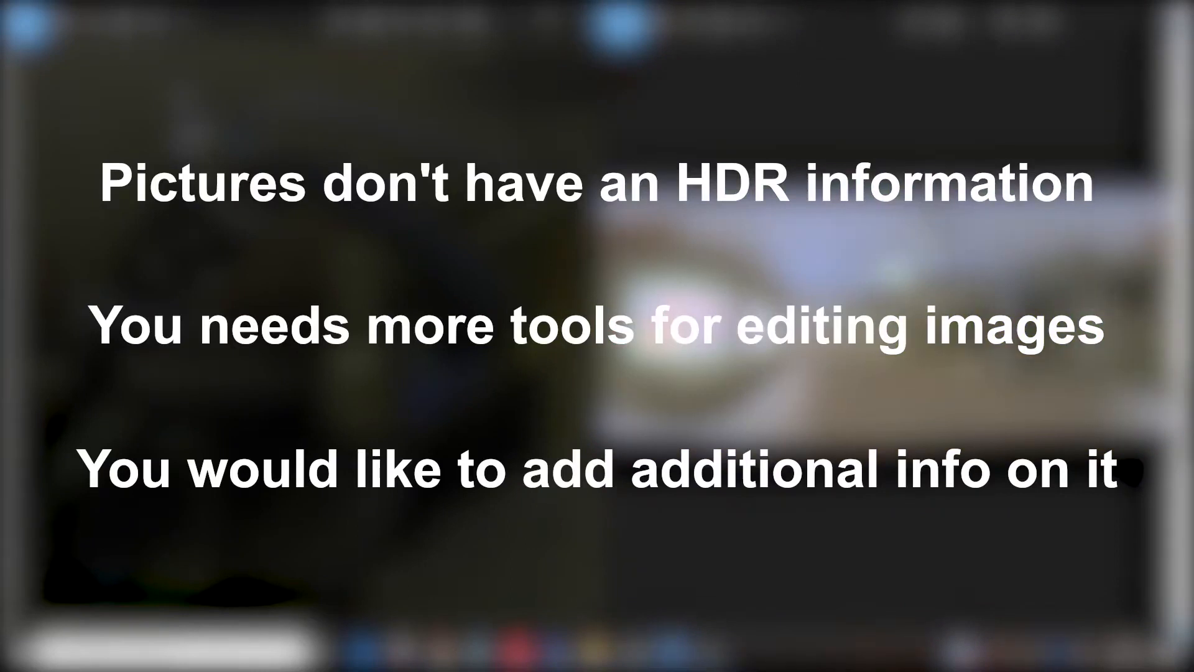
- Examine the dark panorama from the pipes out to the whole room, comparing it with the brightened one
drag(422, 360, 427, 202)
scroll(426, 202, down, 2)
drag(230, 239, 457, 235)
scroll(498, 230, down, 6)
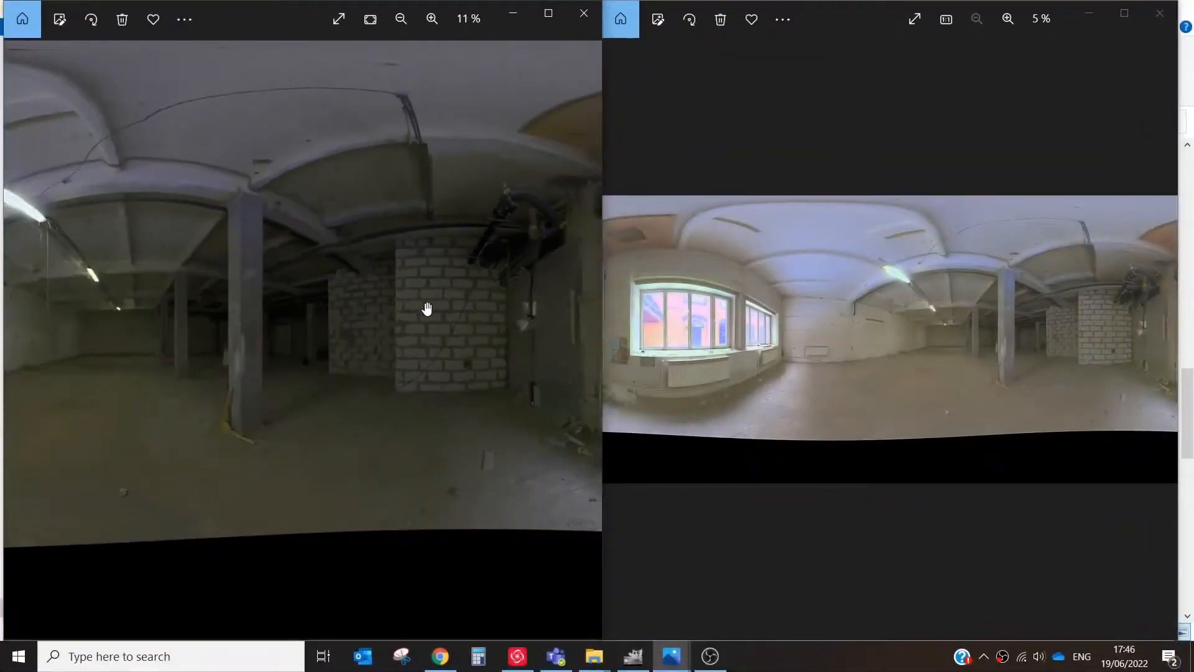
drag(444, 293, 470, 293)
scroll(453, 293, down, 5)
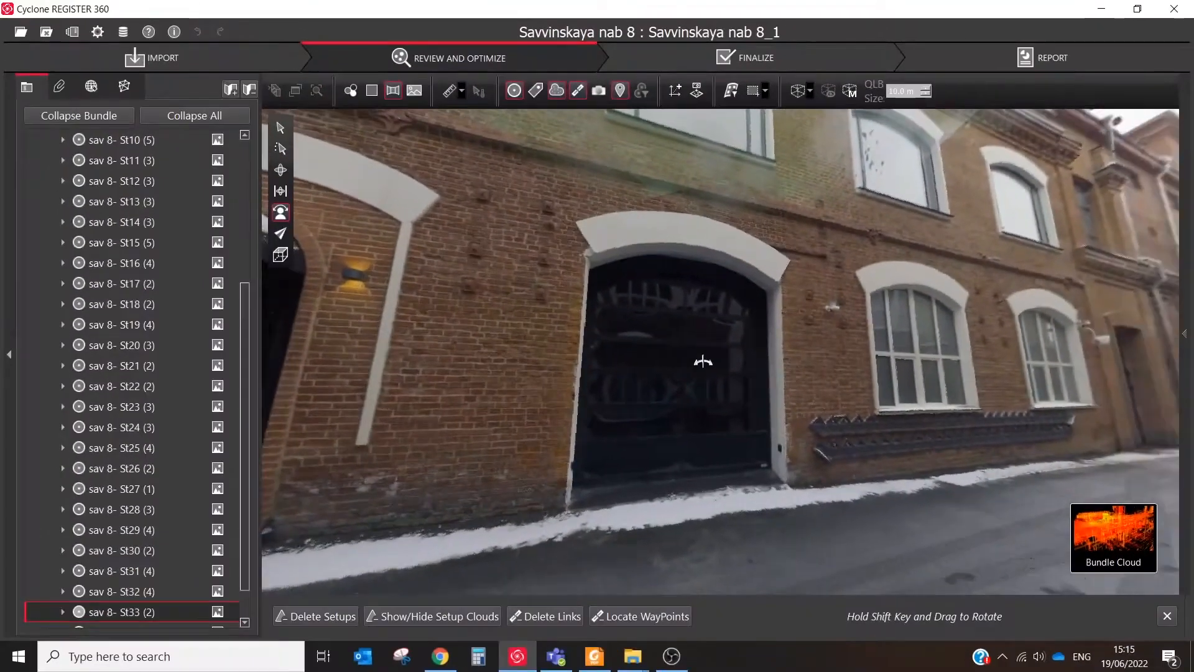
- In Cyclone REGISTER 360, export the panoramic image of setup sav 8- St33 as jpg into the 2022 savinskaya folder on HDS SERVER (K:)
drag(702, 360, 971, 390)
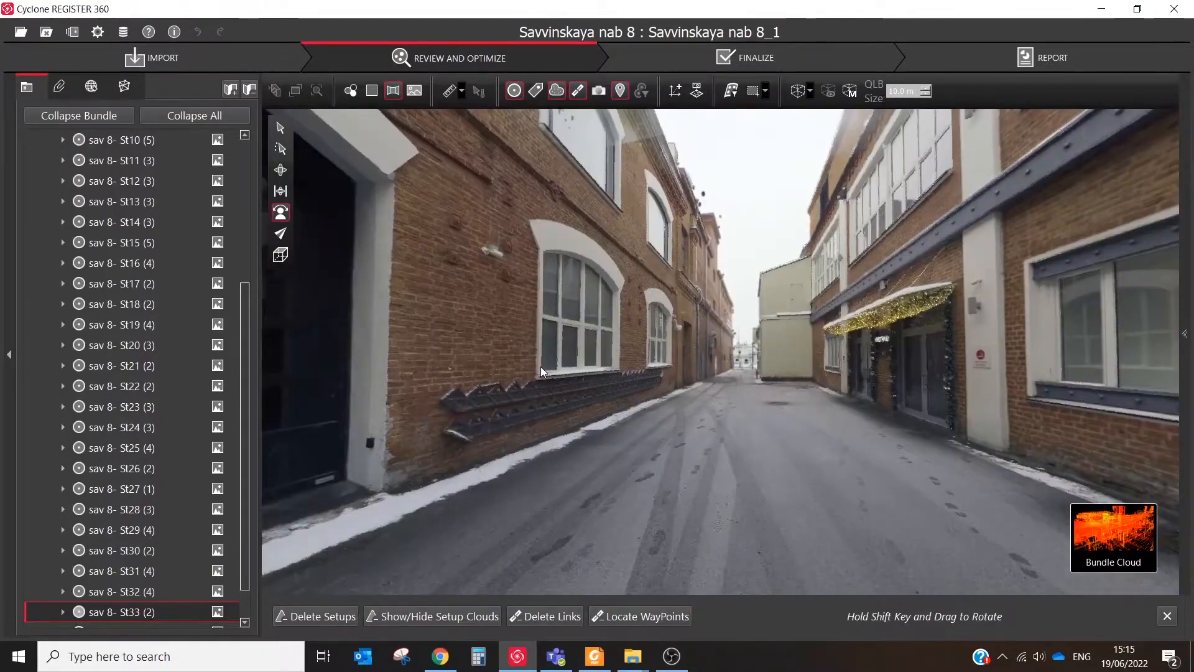
drag(541, 372, 745, 309)
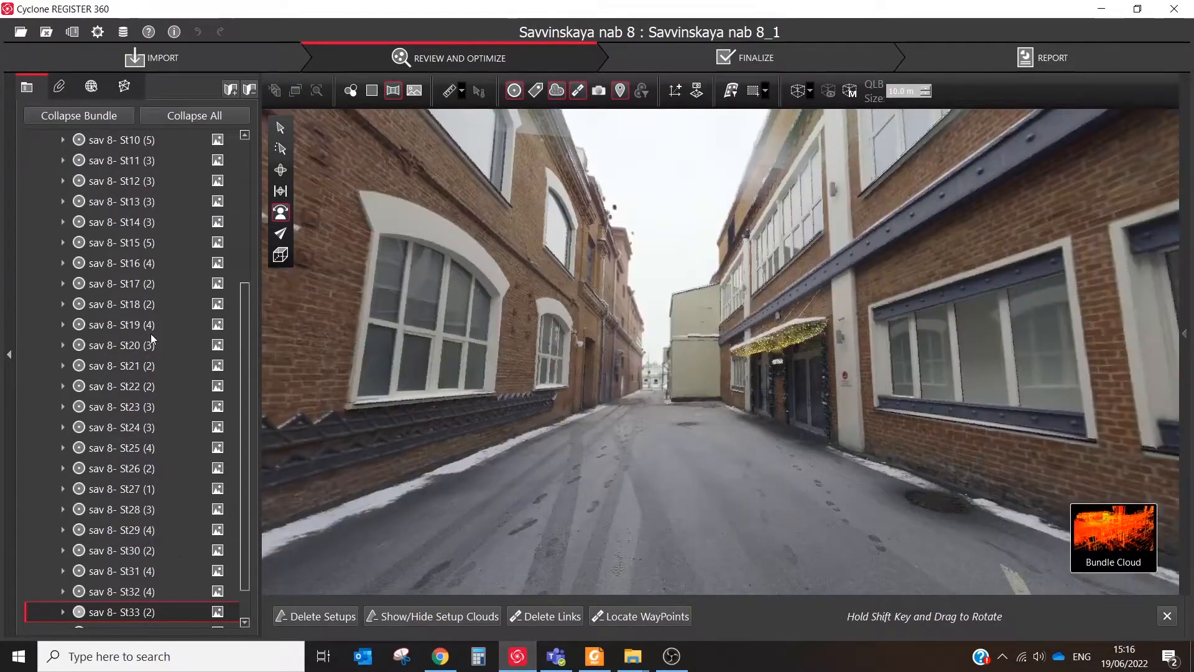
right_click(181, 607)
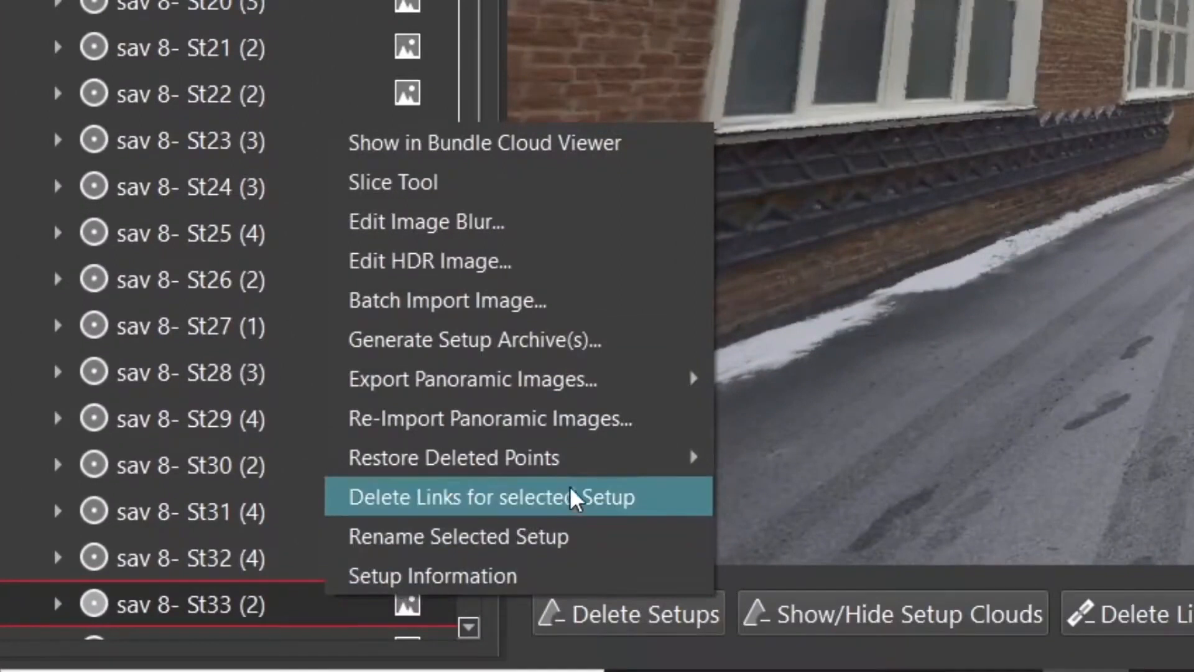
mouse_move(643, 389)
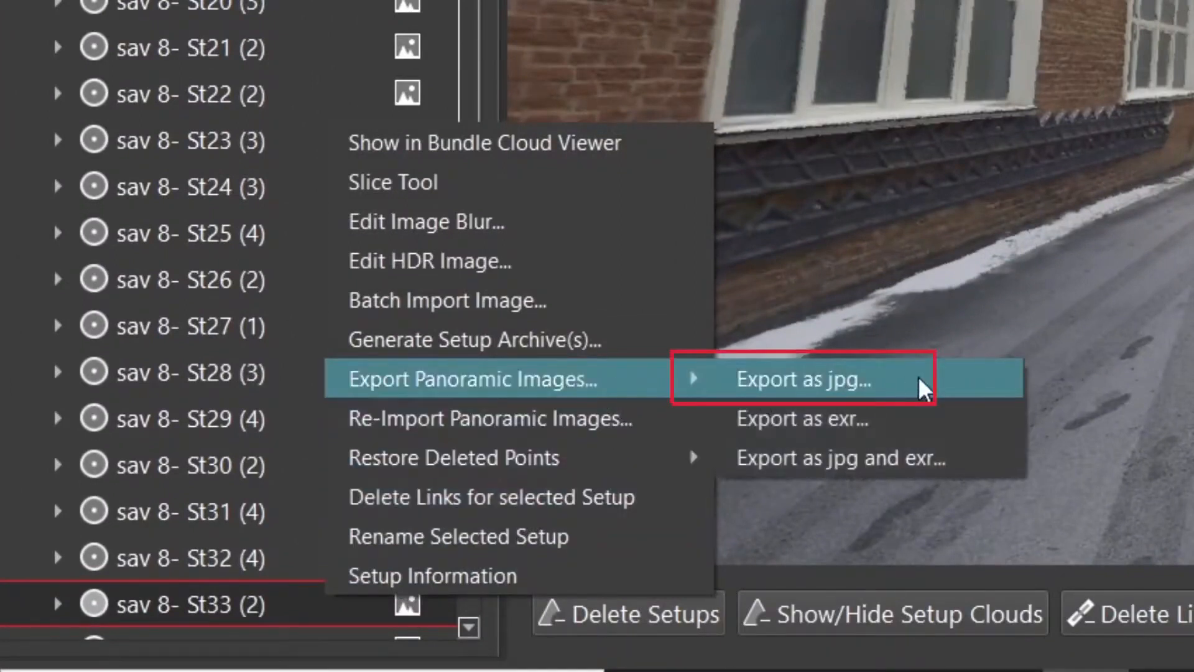
click(936, 383)
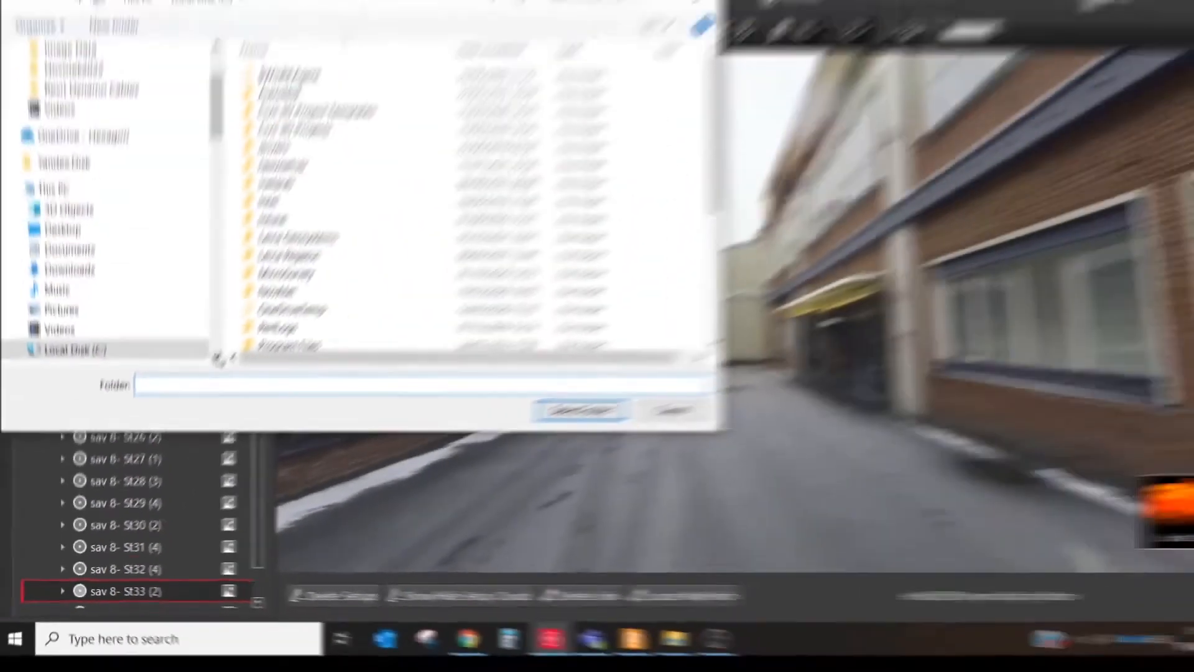
click(381, 112)
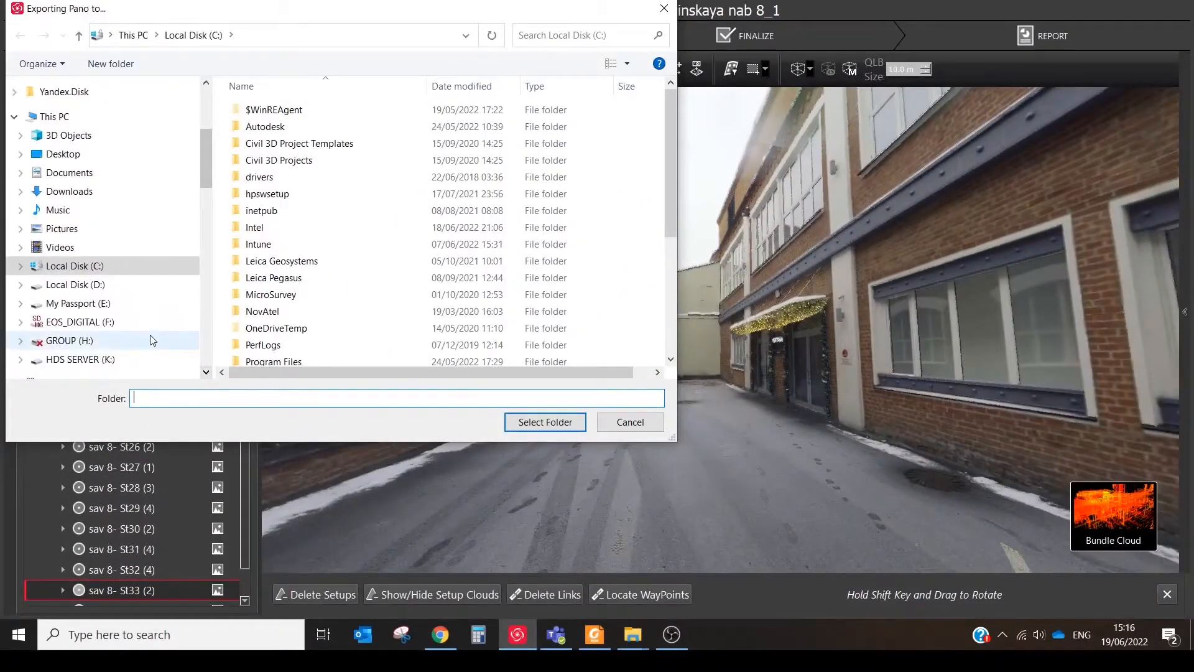
click(107, 359)
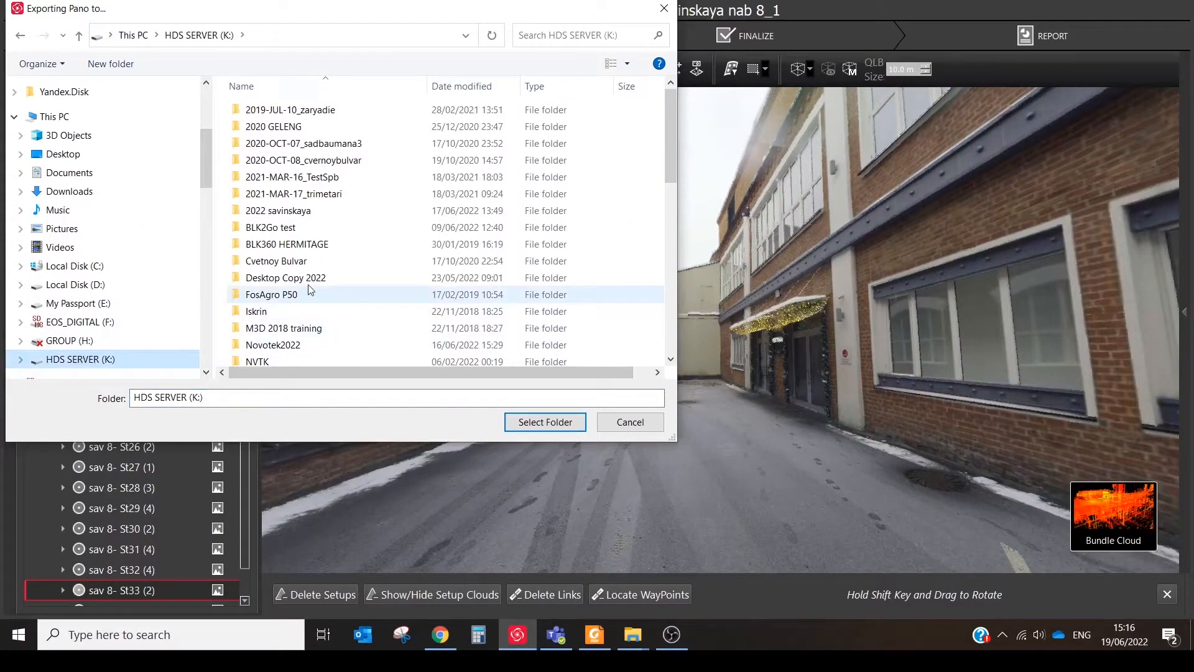
double_click(294, 212)
click(357, 249)
click(545, 421)
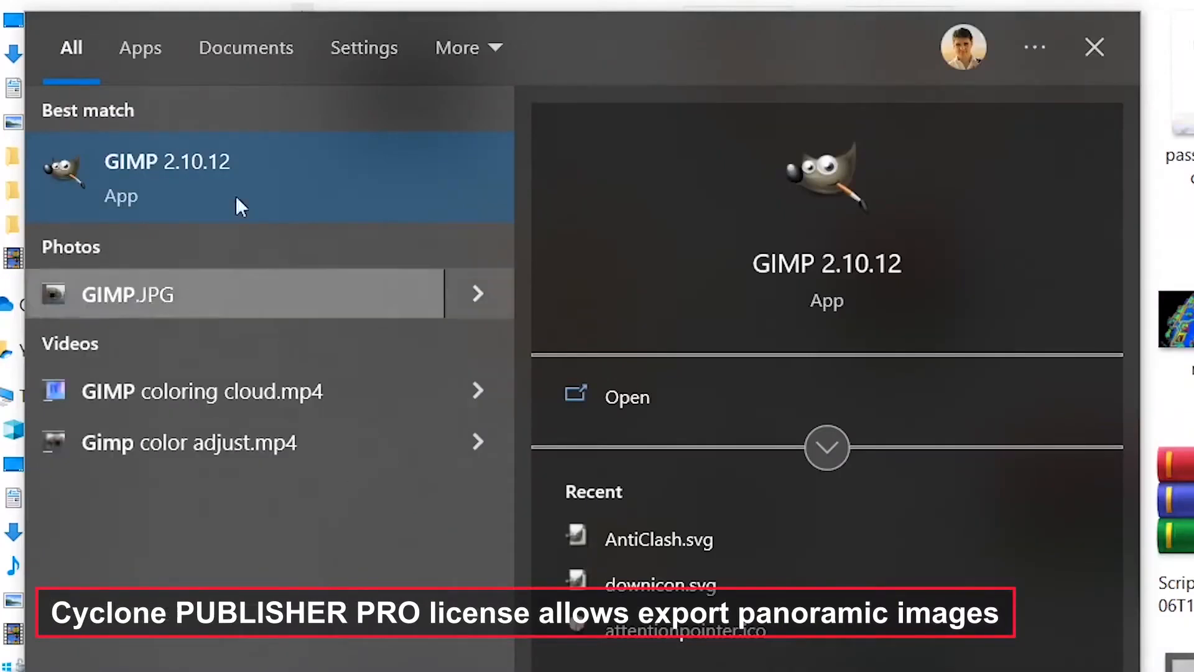
- In GIMP, adjust the sav 8- St33.jpg layer's Hue-Saturation to hue -7.1, lightness -16.7 and saturation 92.8
click(168, 158)
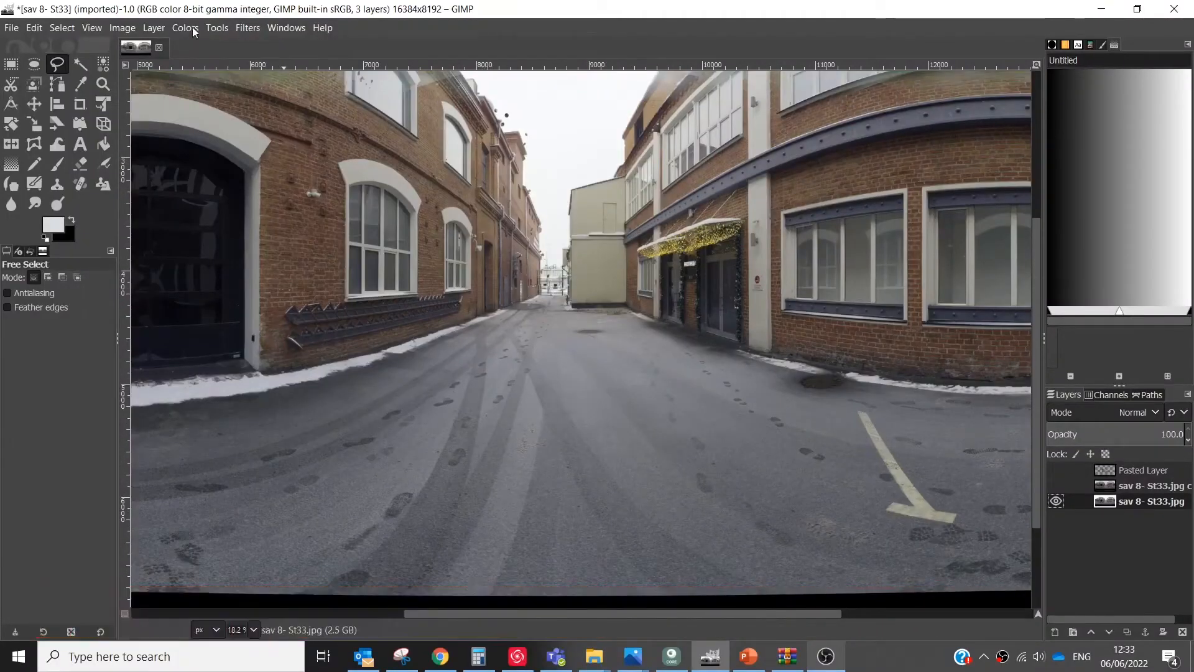
click(184, 28)
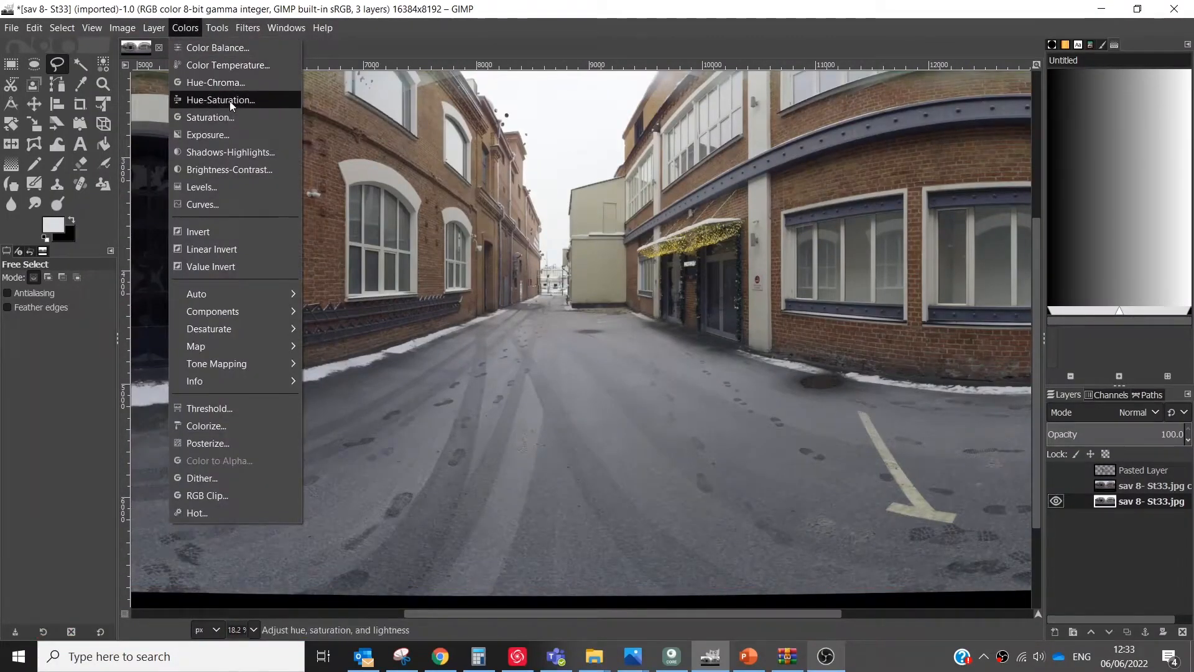
click(228, 102)
drag(1041, 371, 302, 404)
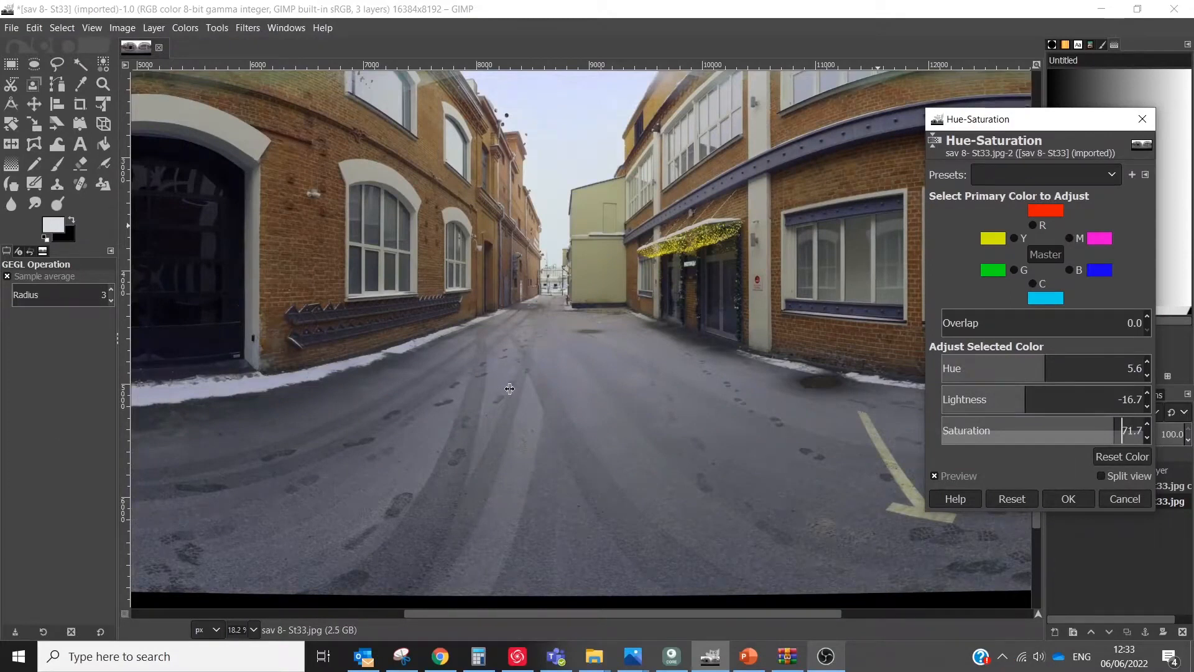
drag(766, 360, 720, 360)
drag(1044, 374, 956, 375)
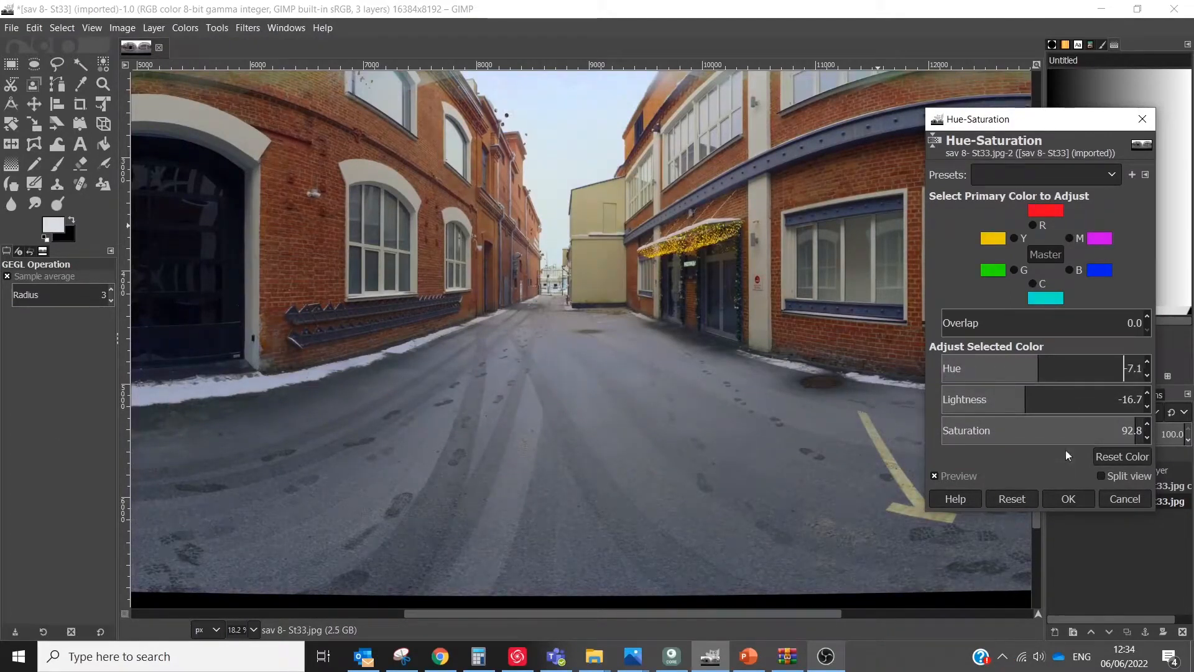
click(1064, 500)
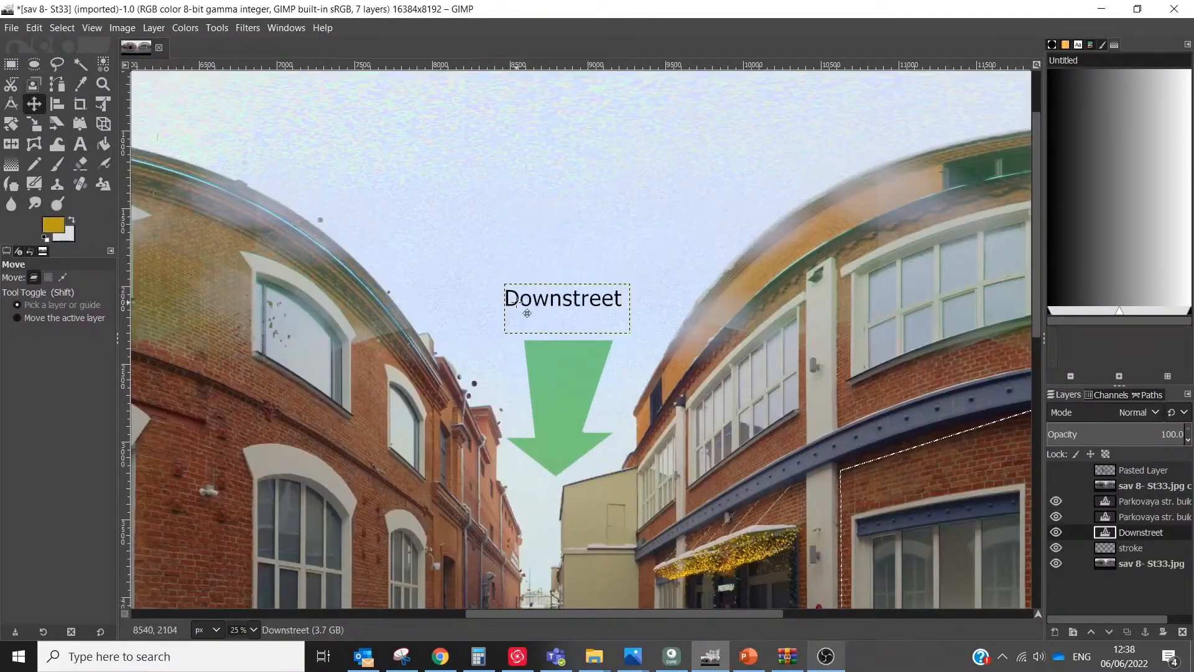
- Move the Downstreet text down, closer to the green arrow between the buildings
drag(562, 299, 571, 325)
ctrl+scroll(696, 404, down, 1)
ctrl+scroll(697, 404, down, 2)
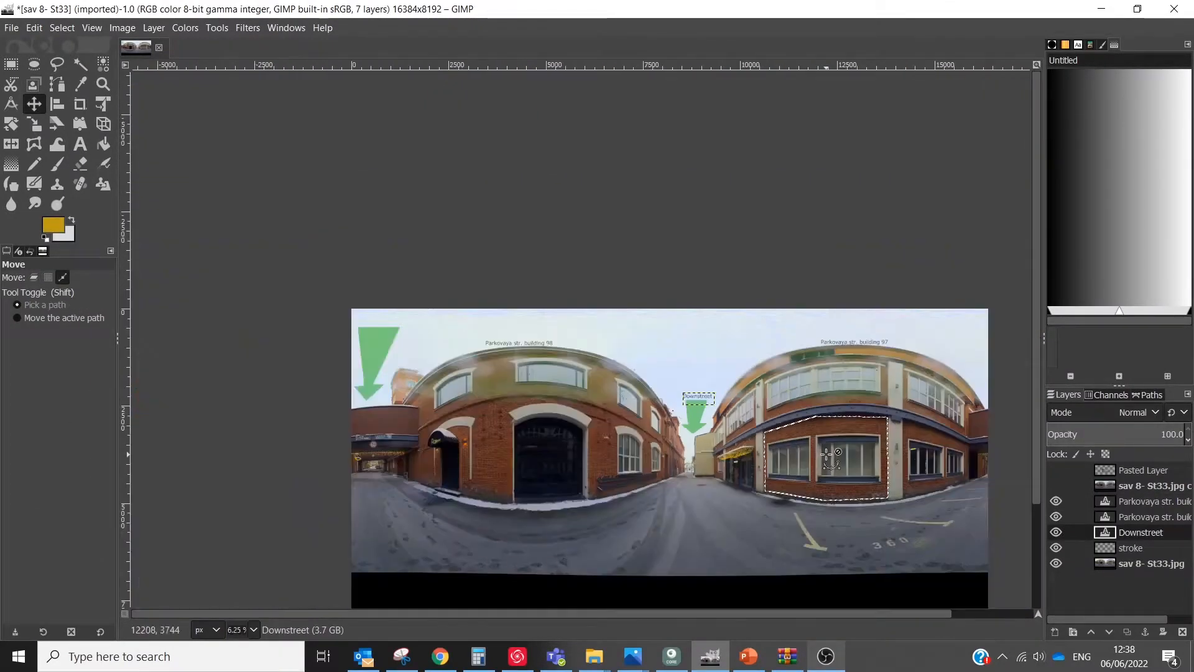
ctrl+scroll(844, 500, up, 1)
ctrl+scroll(904, 438, up, 6)
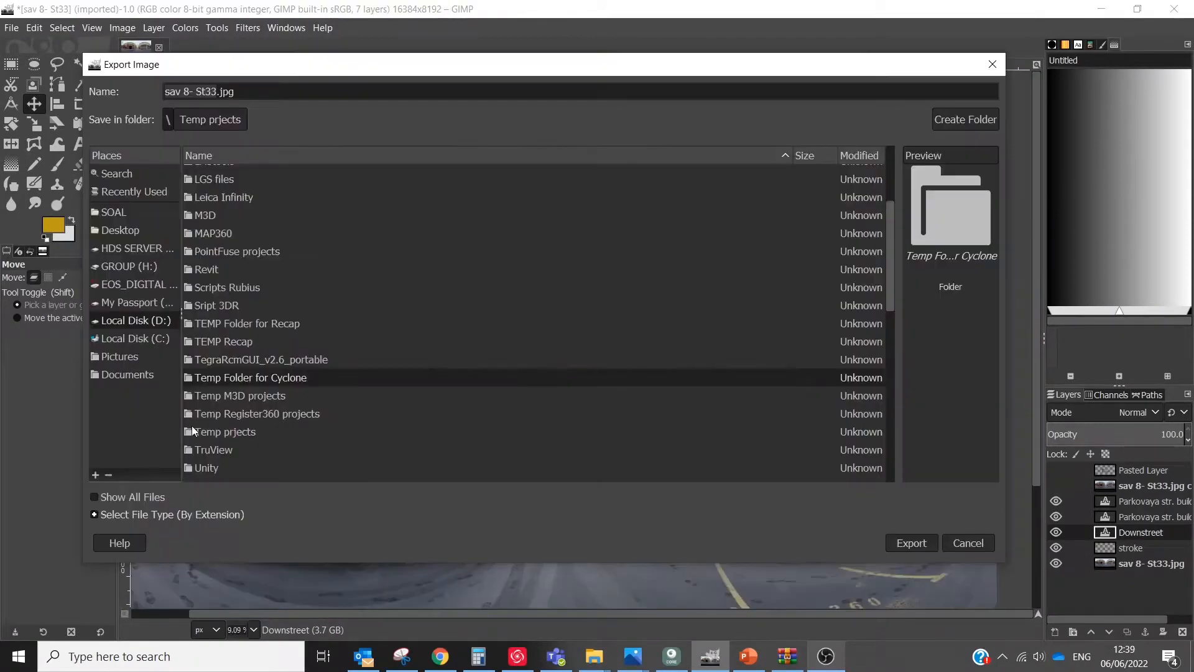
- Export the edited panorama as sav 8- St33.jpg into the Temp prjects folder on Local Disk (D:)
click(192, 431)
click(909, 543)
click(908, 541)
click(593, 385)
click(598, 495)
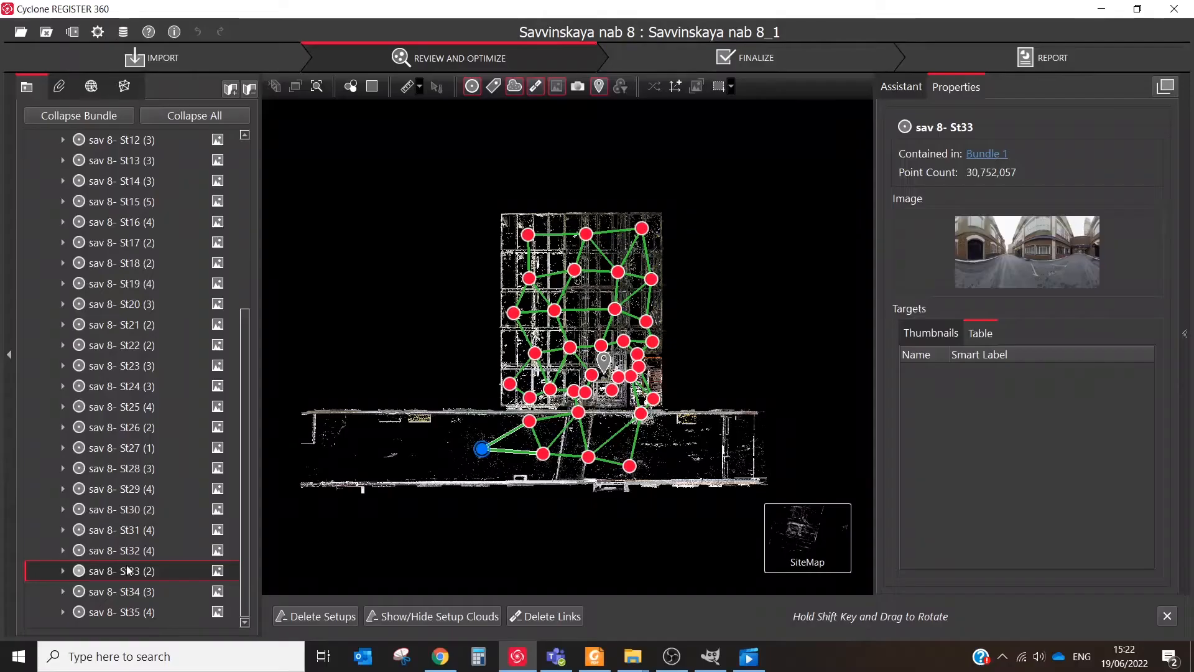
- In Cyclone REGISTER 360, re-import the edited panoramic image for setup sav 8- St33
right_click(104, 568)
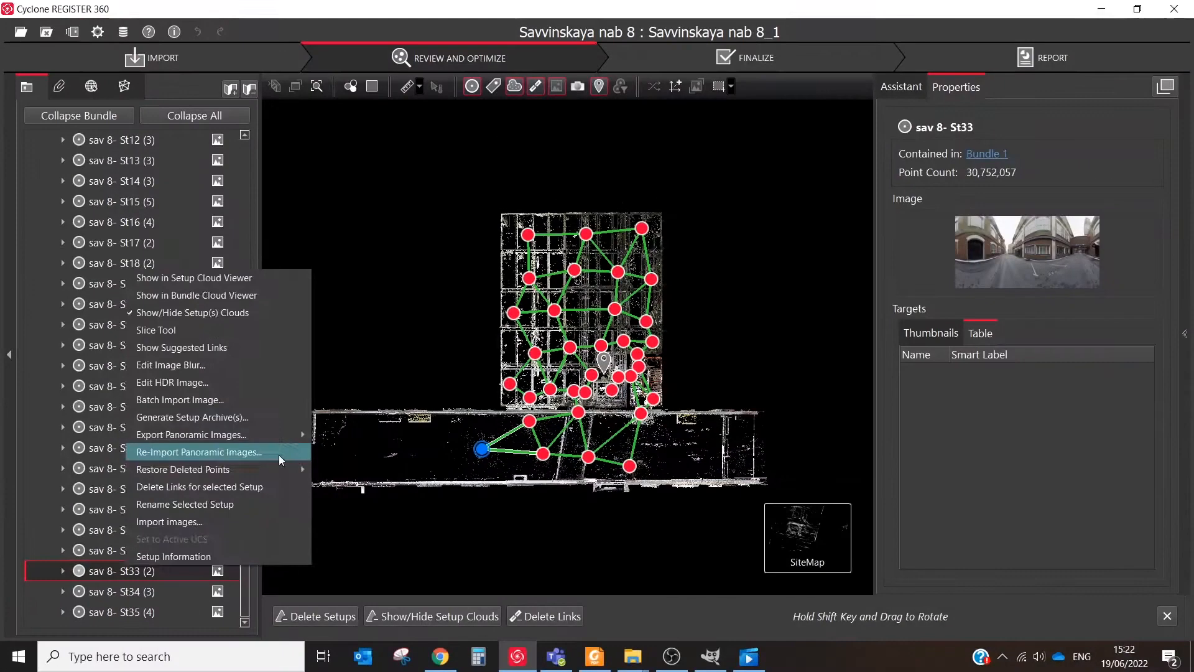
click(567, 399)
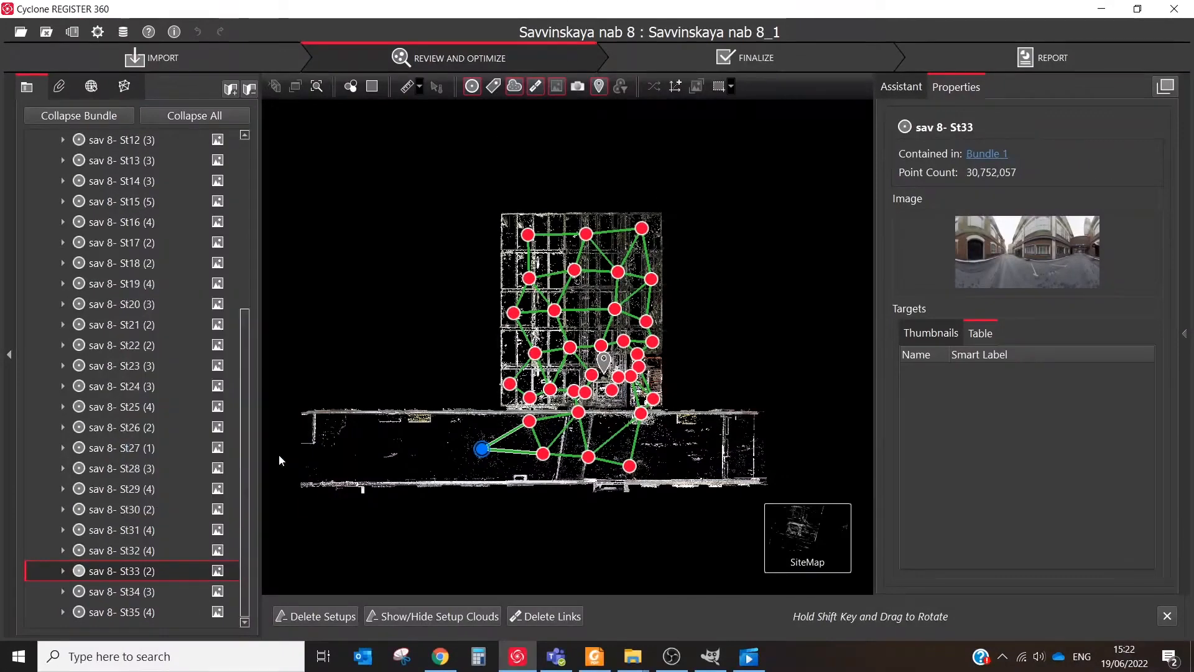
double_click(206, 395)
click(112, 369)
drag(671, 233, 661, 370)
click(354, 261)
click(507, 443)
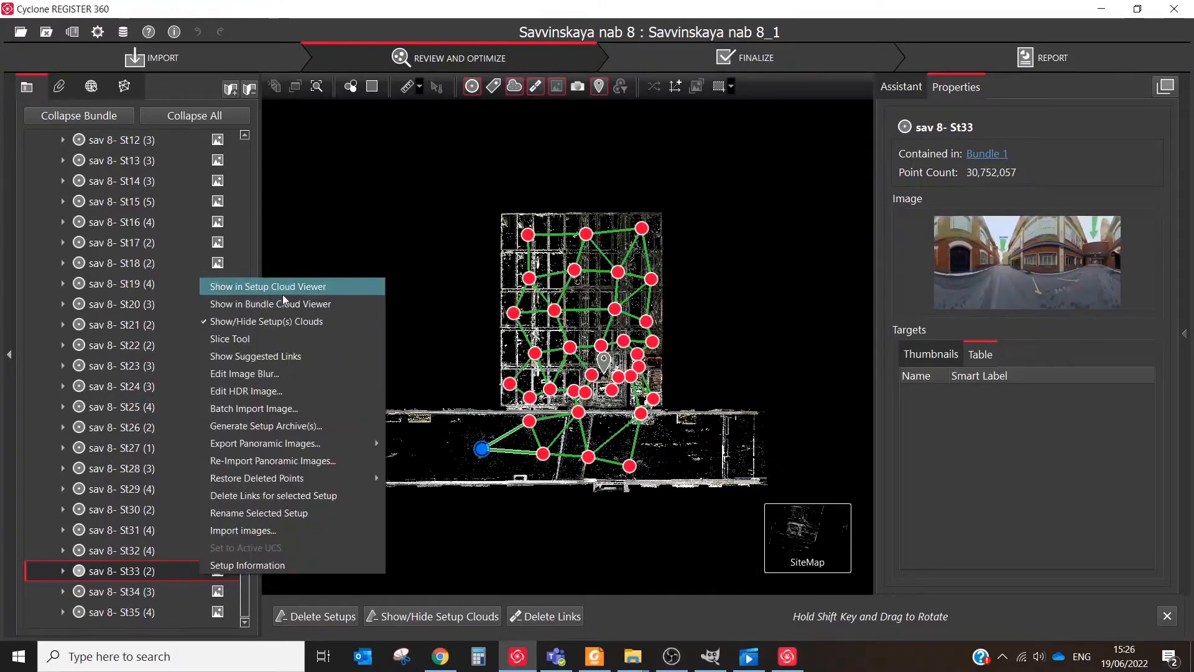
- Show sav 8- St33 in the Setup Cloud Viewer and examine the recolored brick facades and the covered passage
click(282, 293)
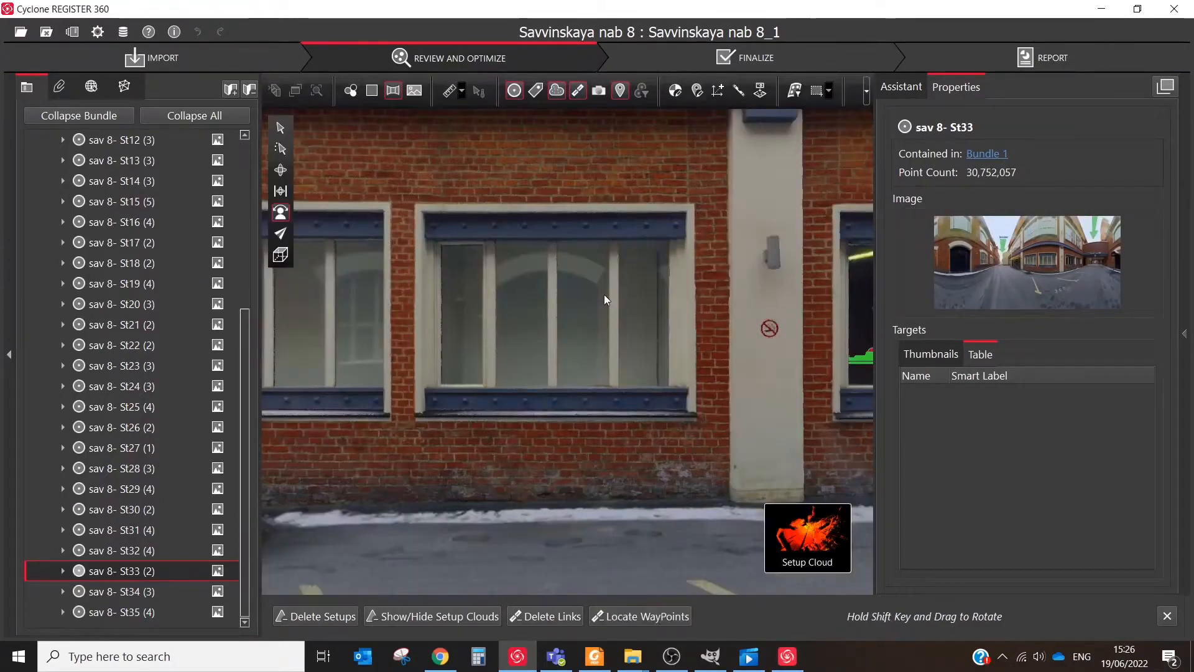
click(1185, 341)
drag(371, 189, 895, 65)
drag(895, 65, 808, 408)
drag(527, 345, 736, 357)
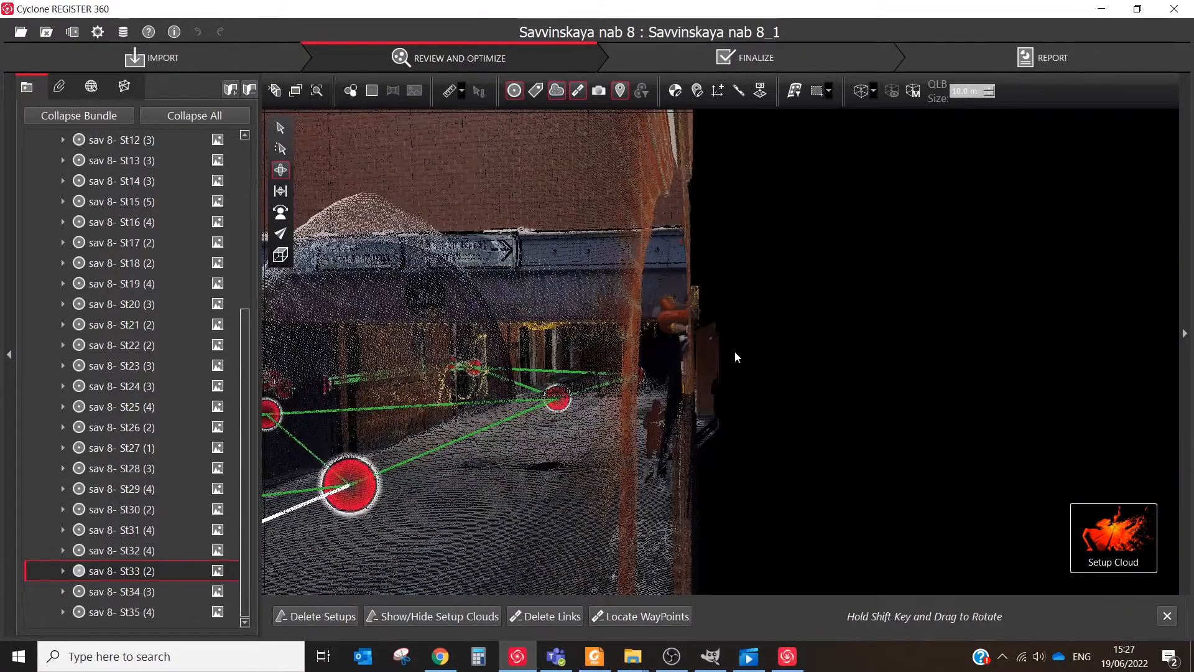
drag(610, 350, 633, 309)
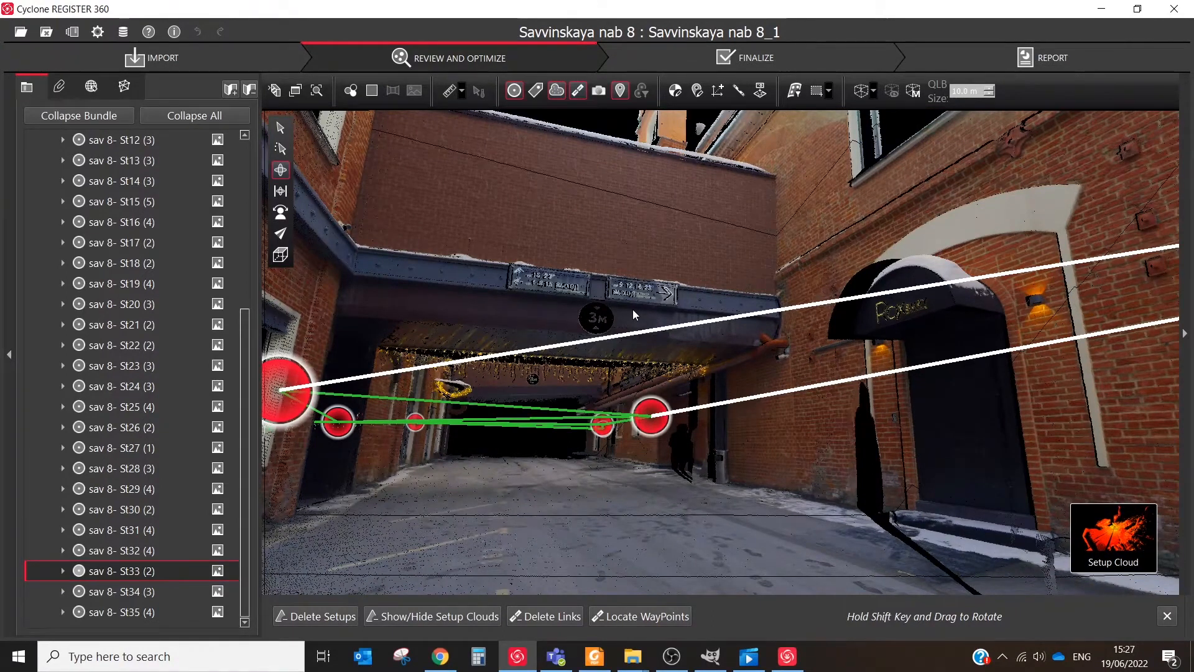
drag(633, 308, 555, 404)
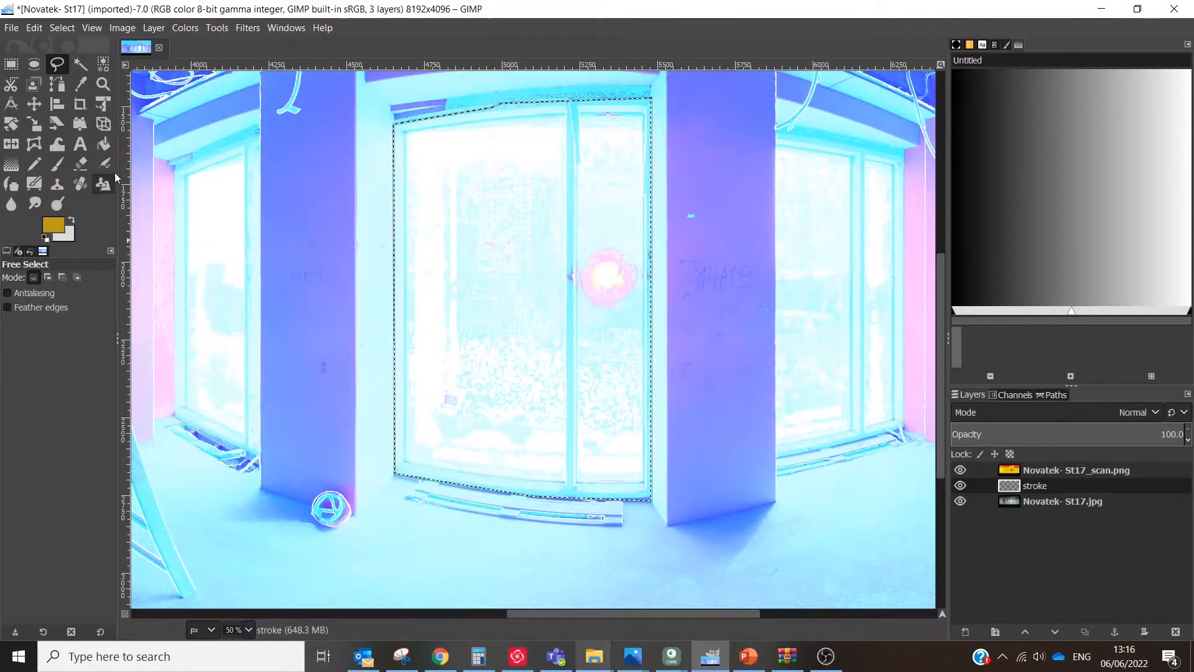
- In GIMP, fill the selected middle window with the ochre foreground color and move the stroke layer above Novatek- St17_scan.png
click(103, 144)
click(474, 215)
key(ctrl+shift+a)
drag(1042, 486, 1043, 470)
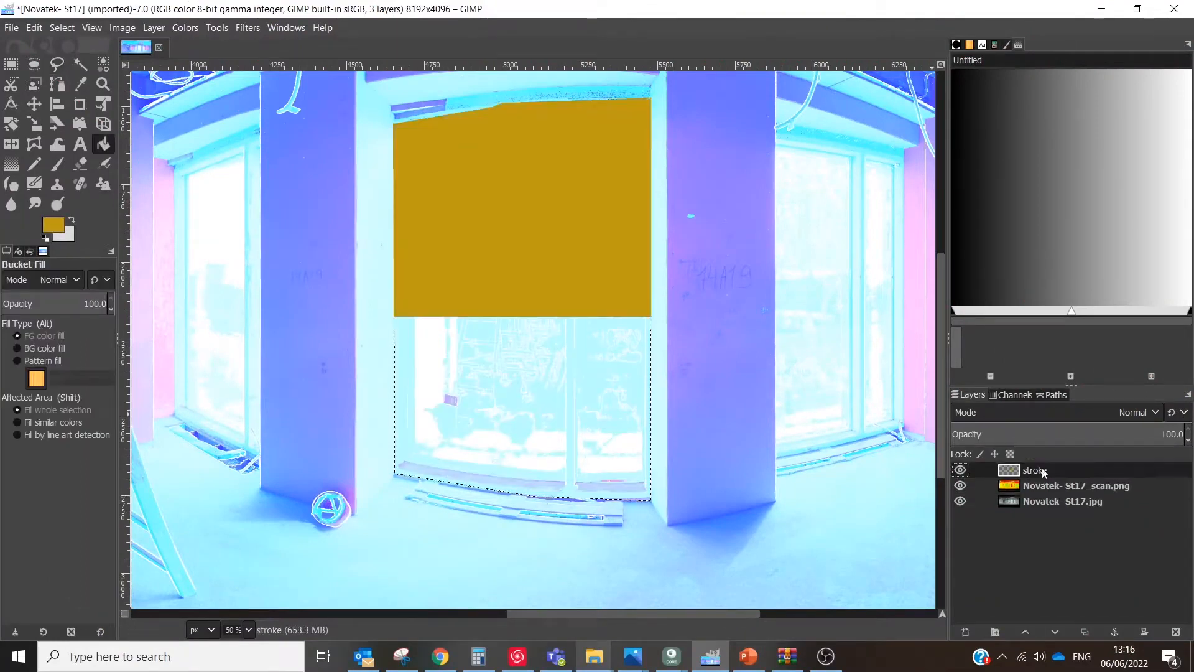
- Outline the windows on both sides of the middle one with Free Select and fill them with the ochre foreground color
click(56, 66)
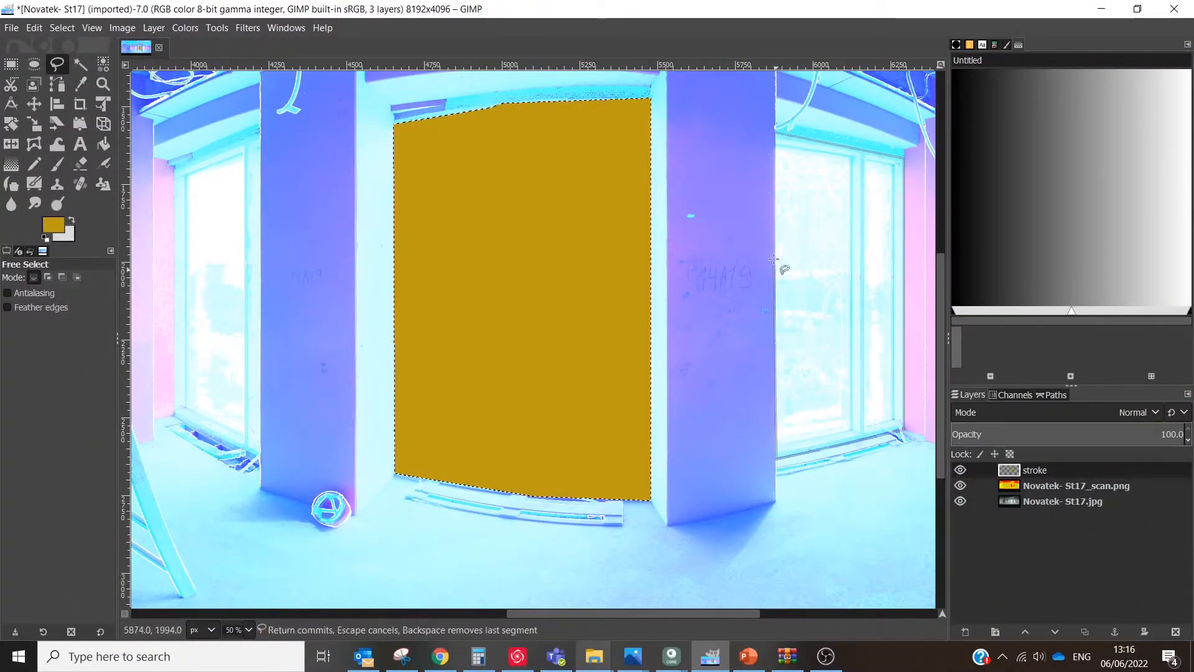
click(103, 144)
click(816, 297)
click(57, 65)
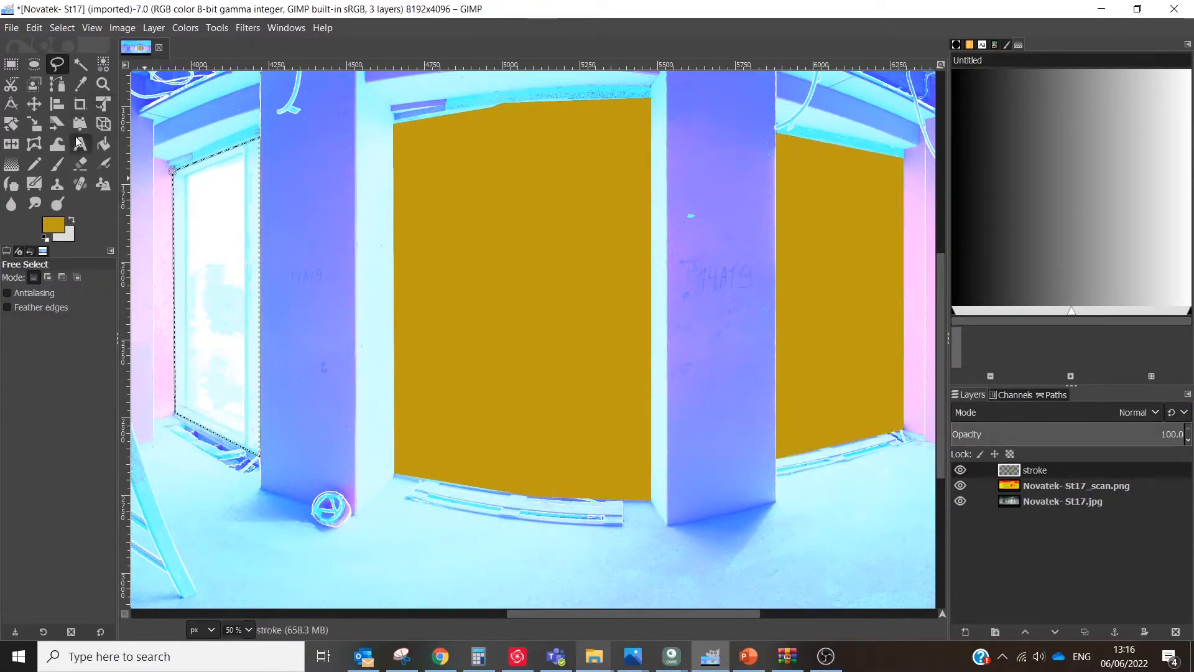
click(103, 144)
click(183, 193)
ctrl+scroll(447, 304, down, 2)
middle_drag(602, 318, 647, 332)
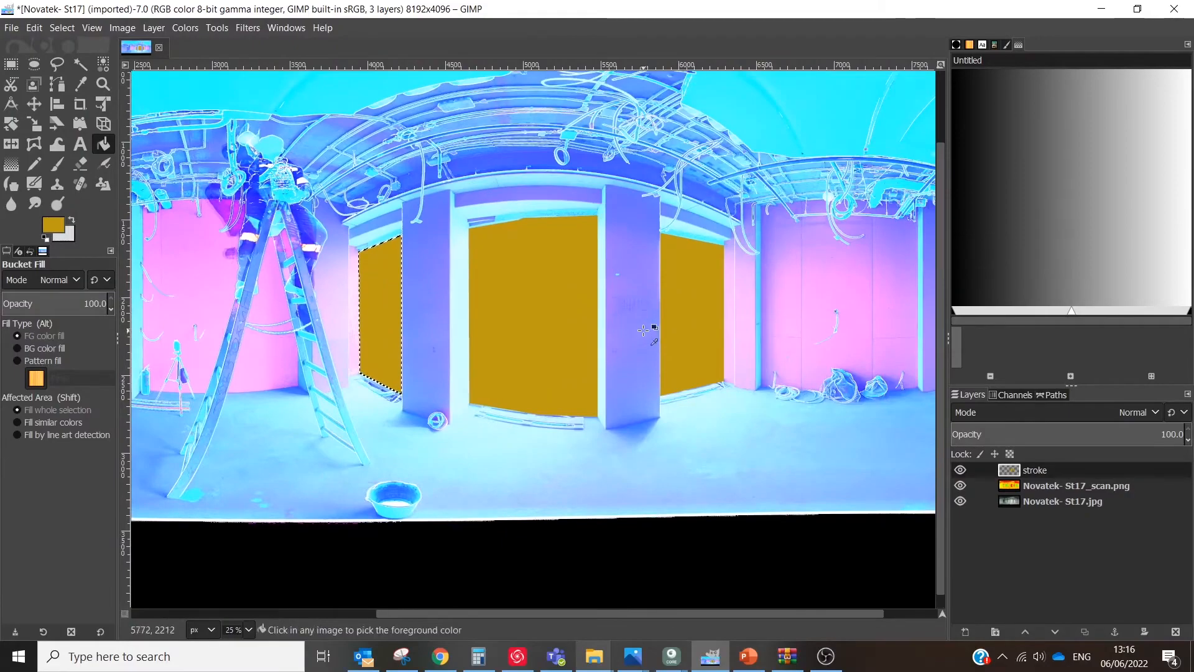
ctrl+scroll(646, 333, down, 1)
click(11, 28)
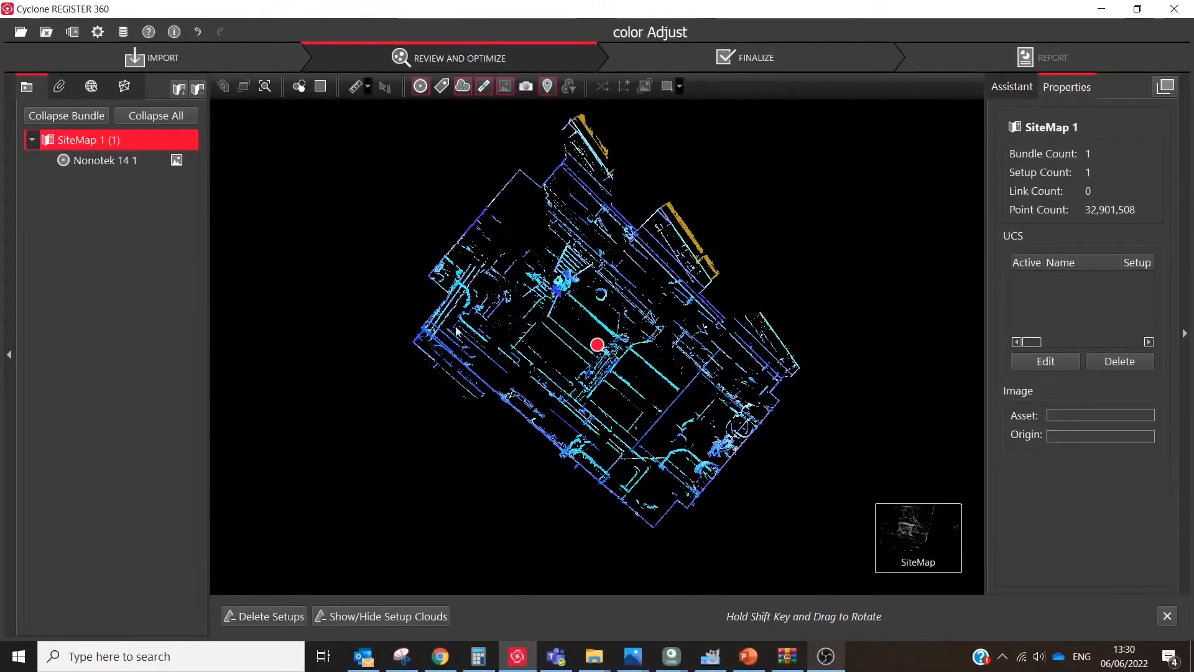
- In Cyclone REGISTER 360, open the Nonotek 14 1 setup in the color Adjust project and examine its colored surroundings
double_click(586, 353)
drag(871, 261, 723, 459)
scroll(756, 277, down, 4)
drag(763, 178, 506, 229)
scroll(636, 312, down, 4)
drag(635, 312, 267, 373)
scroll(635, 312, up, 5)
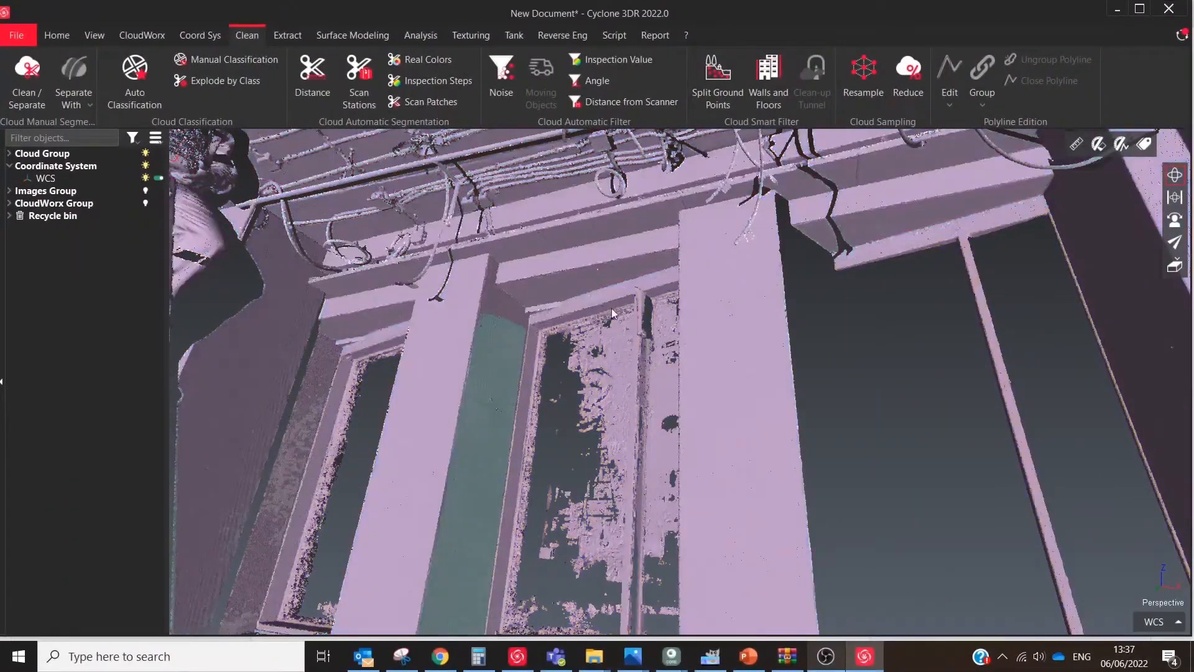
- In Cyclone 3DR, separate the cloud by Real Colors using the ochre picked from the window (189, 156, 18) at default tolerance
click(433, 65)
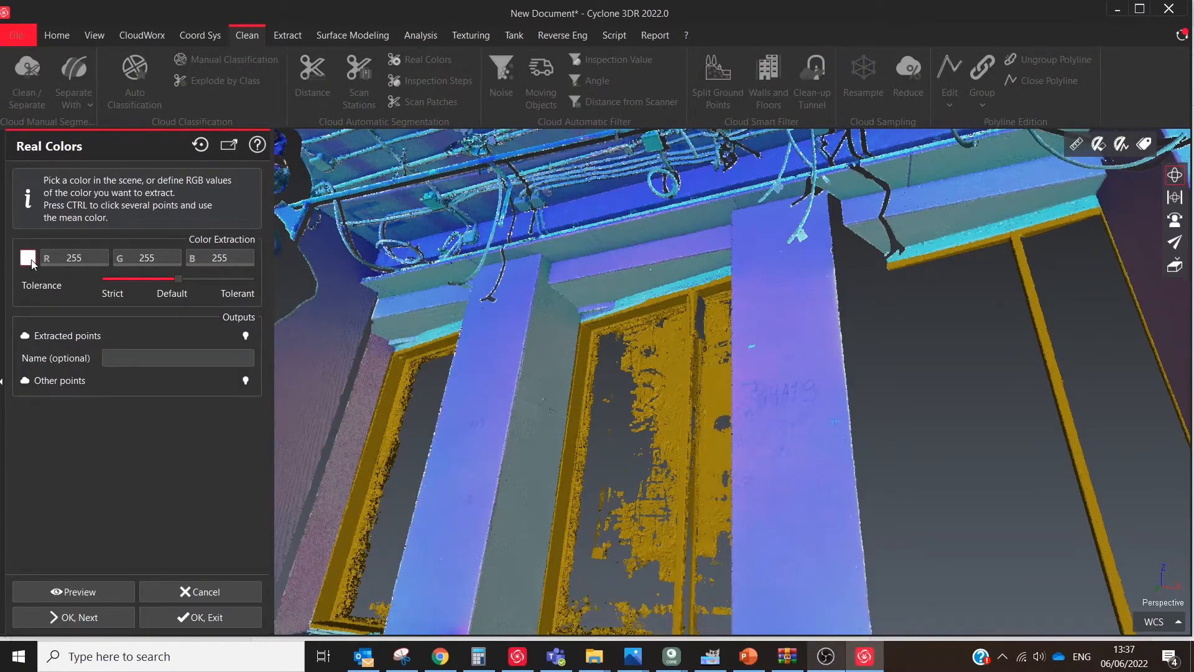
click(674, 453)
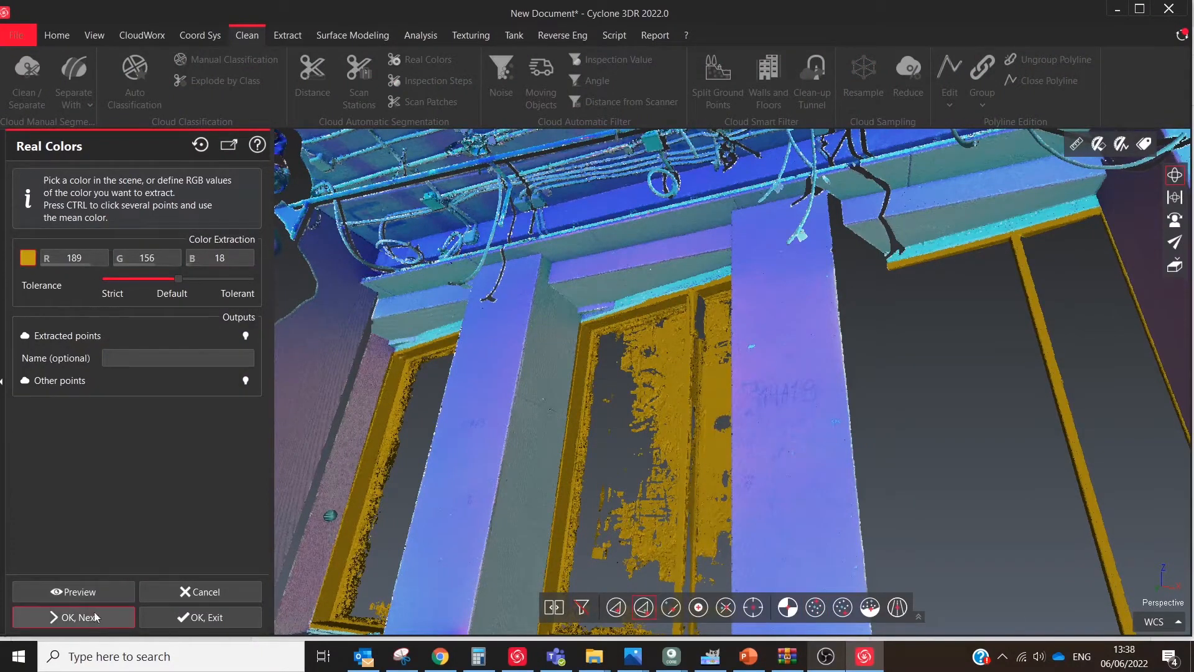
click(120, 622)
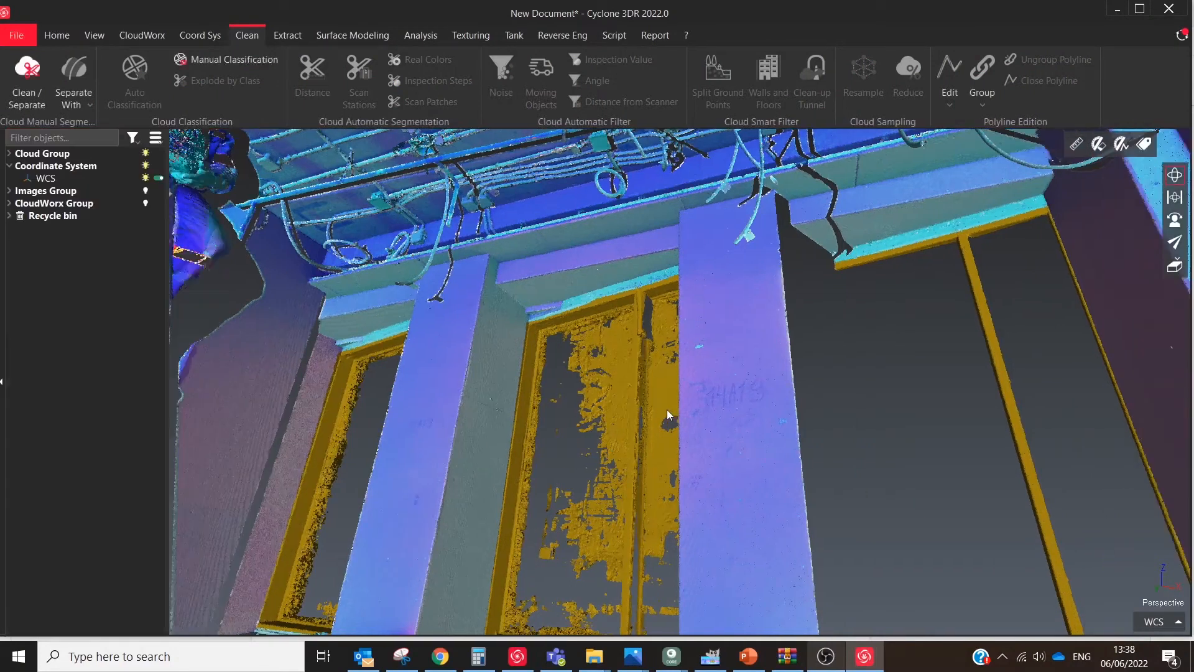
- Display only the extracted ochre window points and examine the three windows
right_click(643, 365)
click(677, 46)
scroll(579, 403, down, 5)
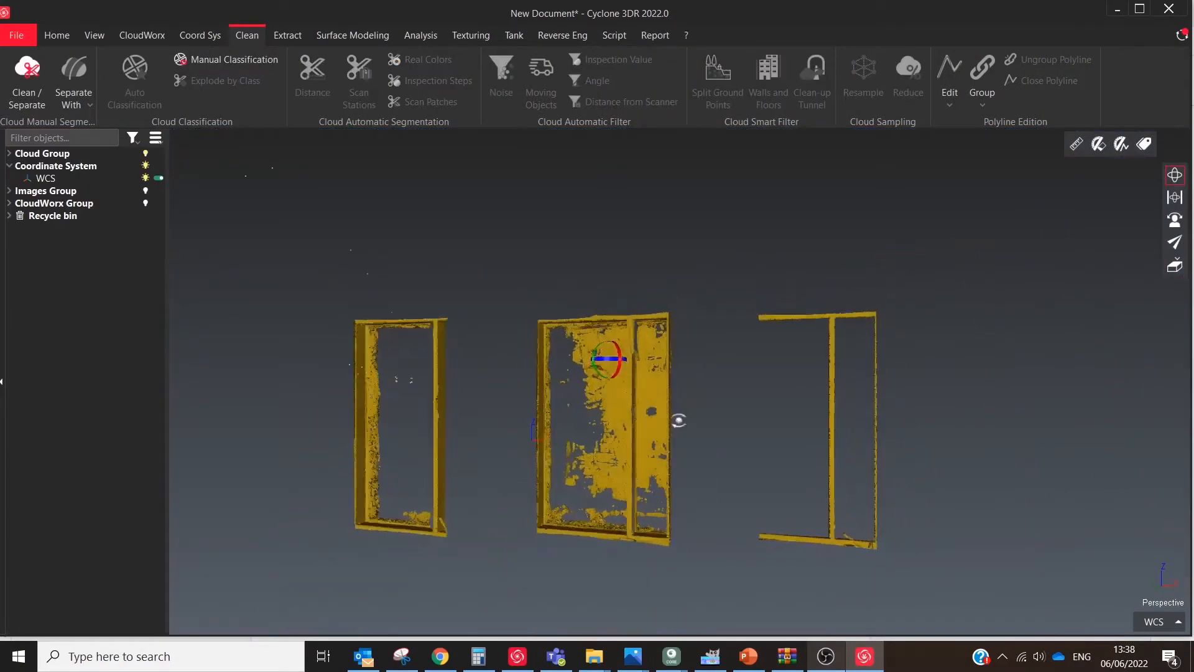
drag(680, 419, 640, 453)
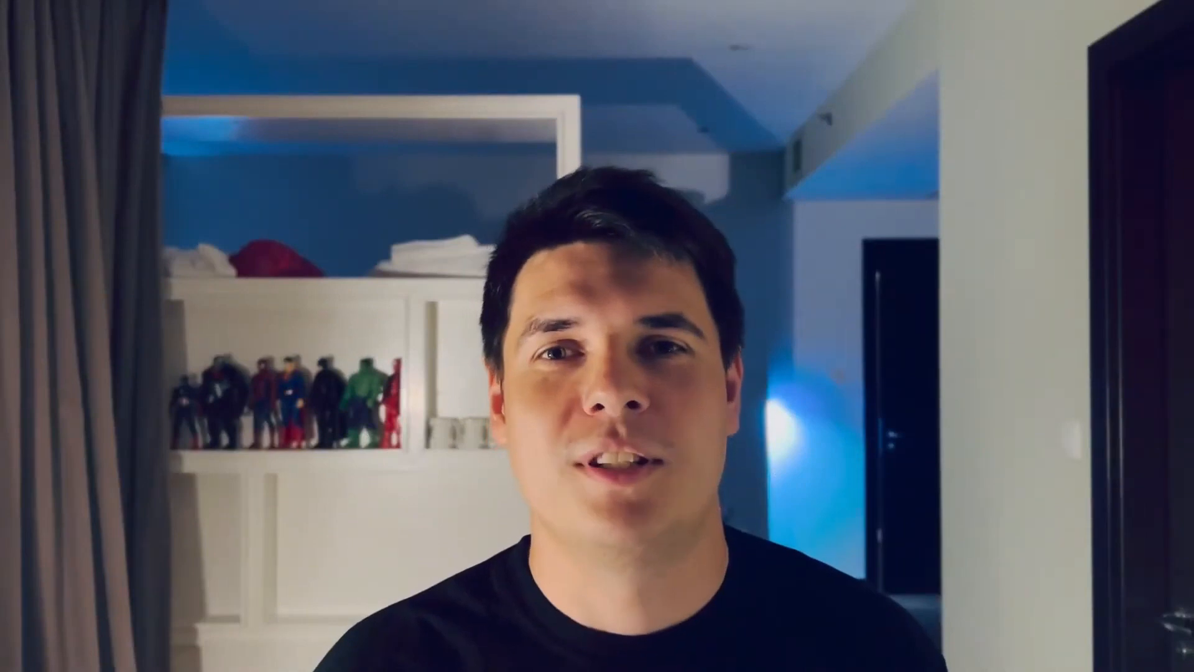